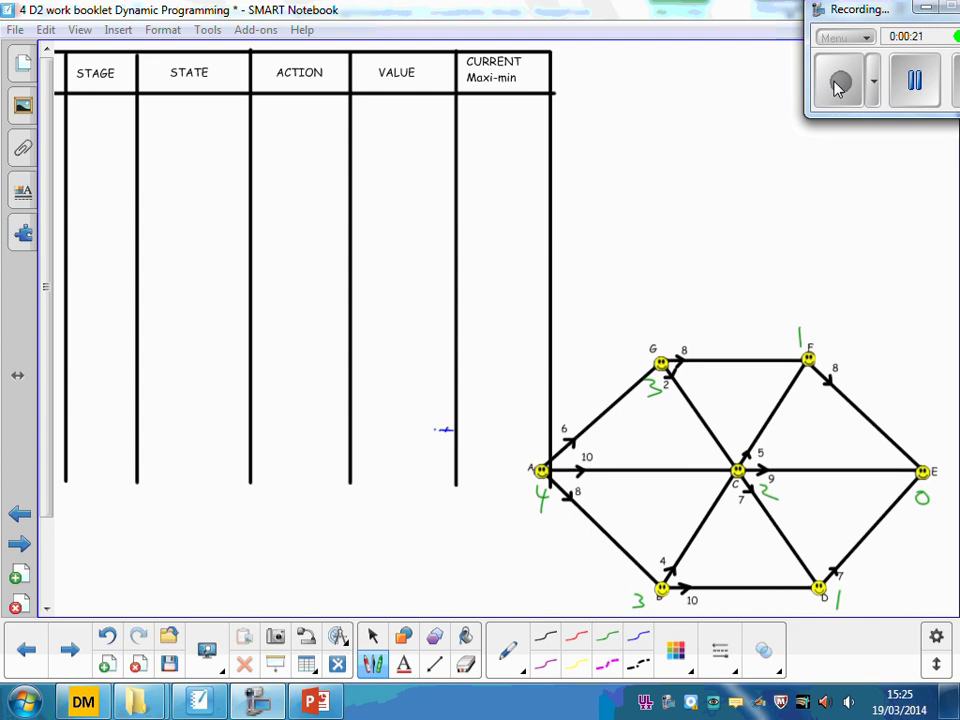
# - Sketch a trial G–C route in blue, then erase the blue marks and green labels at G and C
pyautogui.moveTo(664, 366)
pyautogui.mouseDown()
pyautogui.moveTo(735, 462)
pyautogui.moveTo(920, 470)
pyautogui.mouseUp()
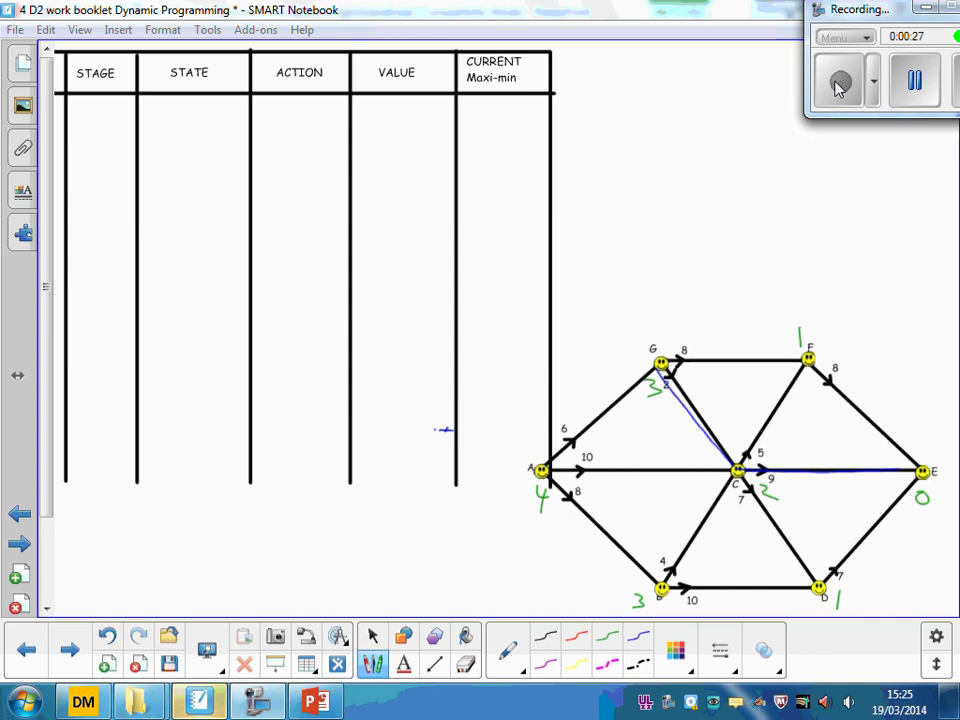
pyautogui.moveTo(674, 380); pyautogui.dragTo(670, 378)
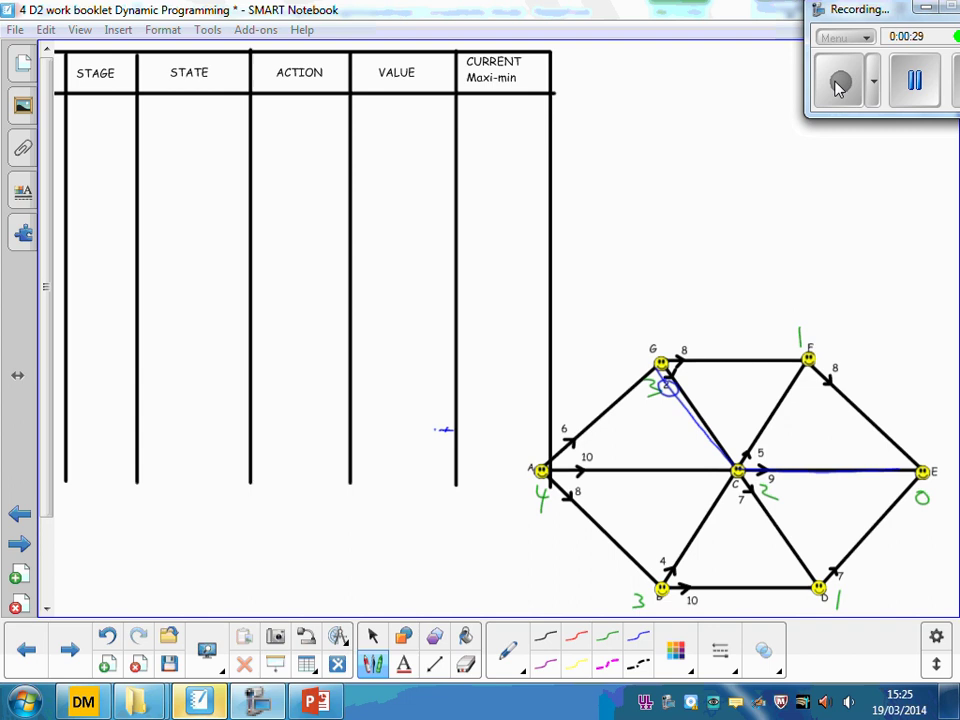
pyautogui.press('Escape')
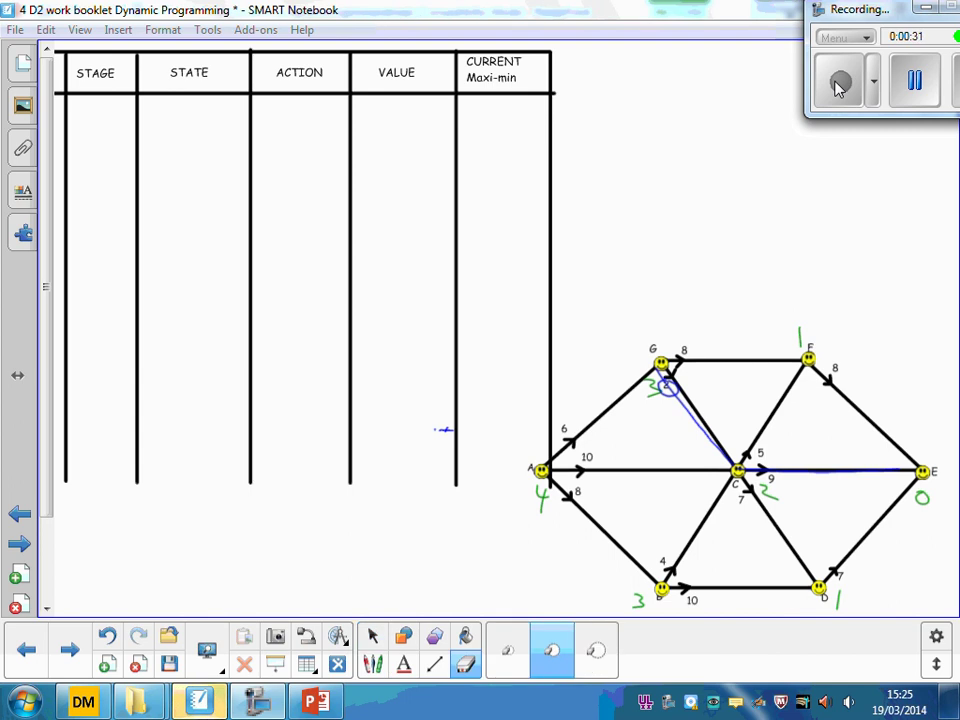
pyautogui.moveTo(662, 382)
pyautogui.mouseDown()
pyautogui.moveTo(654, 369)
pyautogui.moveTo(735, 465)
pyautogui.moveTo(915, 470)
pyautogui.mouseUp()
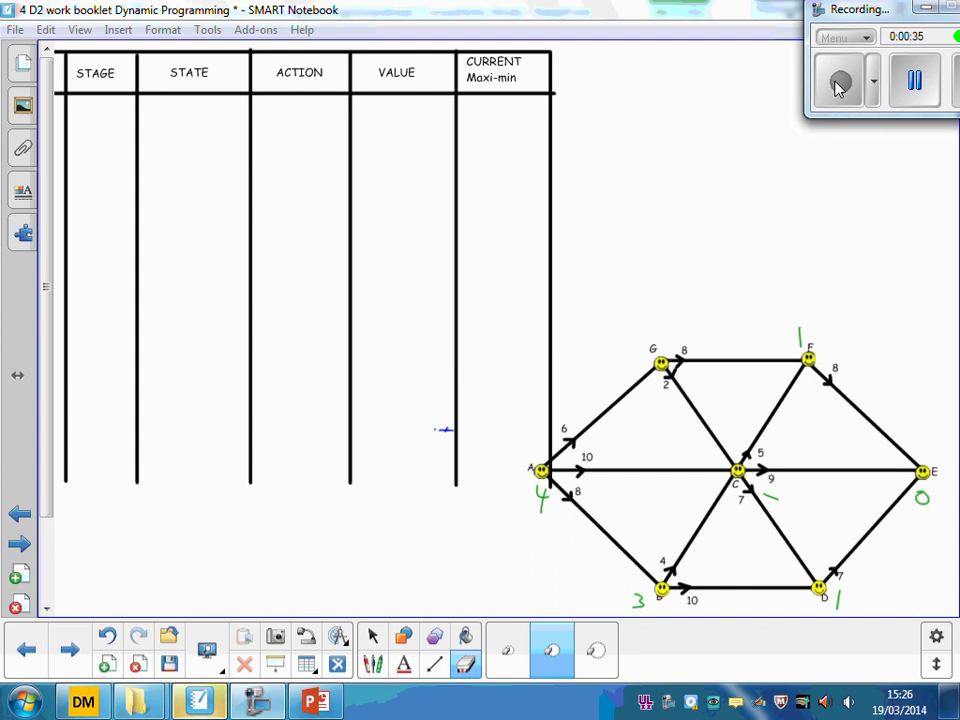
pyautogui.press('Escape')
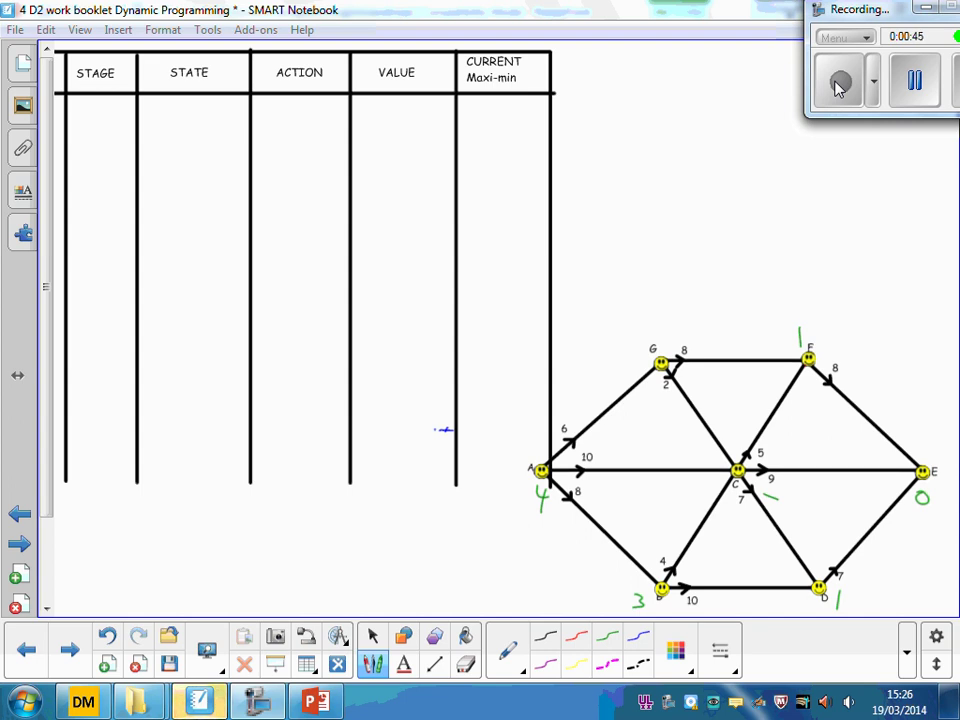
# - Write stage 1's first row: state F, action FE, value 8
pyautogui.moveTo(87, 104); pyautogui.dragTo(87, 123)
pyautogui.moveTo(177, 104)
pyautogui.mouseDown()
pyautogui.moveTo(177, 130)
pyautogui.moveTo(205, 100)
pyautogui.mouseUp()
pyautogui.moveTo(178, 119); pyautogui.dragTo(201, 116)
pyautogui.moveTo(279, 104)
pyautogui.mouseDown()
pyautogui.moveTo(279, 125)
pyautogui.moveTo(296, 100)
pyautogui.moveTo(291, 113)
pyautogui.mouseUp()
pyautogui.moveTo(300, 104)
pyautogui.mouseDown()
pyautogui.moveTo(300, 124)
pyautogui.moveTo(318, 100)
pyautogui.mouseUp()
pyautogui.moveTo(301, 113); pyautogui.dragTo(320, 121)
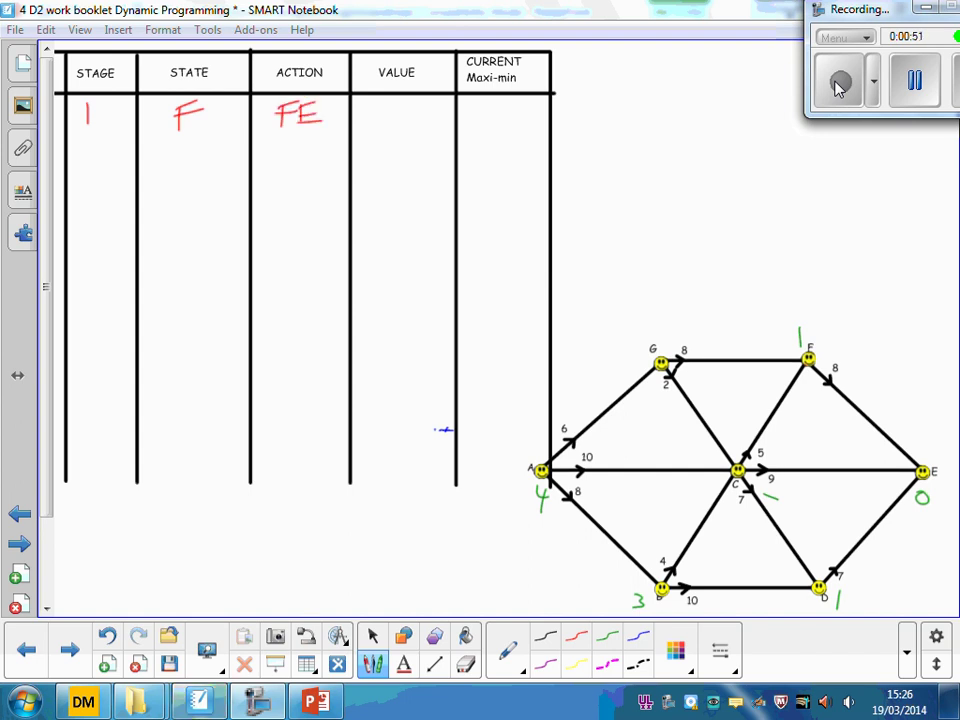
pyautogui.moveTo(384, 104)
pyautogui.mouseDown()
pyautogui.moveTo(396, 121)
pyautogui.moveTo(386, 101)
pyautogui.mouseUp()
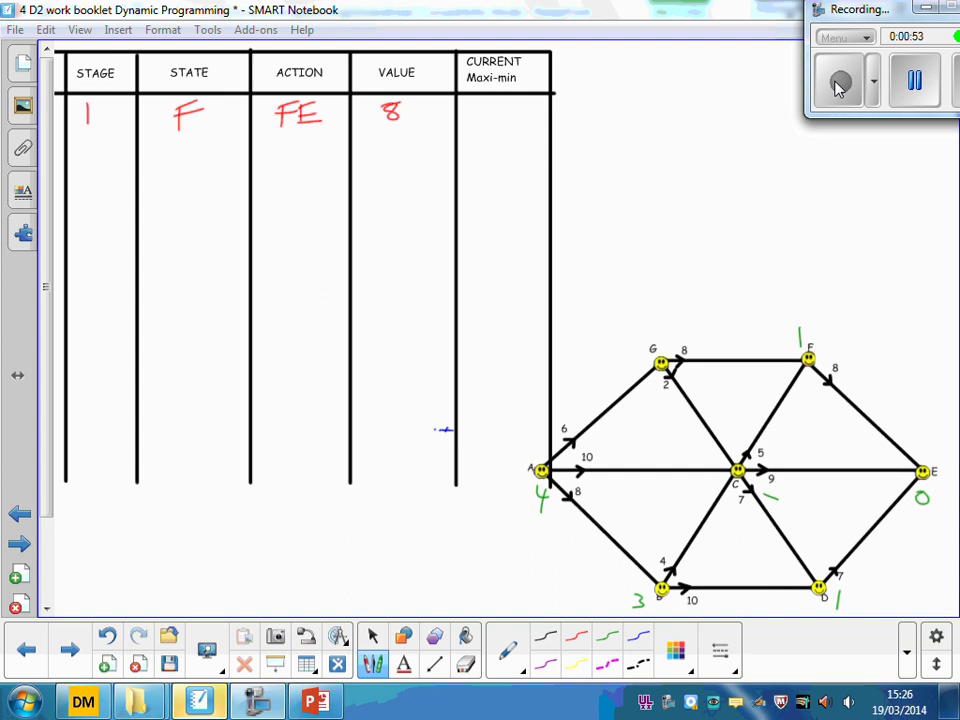
pyautogui.moveTo(464, 113)
pyautogui.mouseDown()
pyautogui.moveTo(496, 112)
pyautogui.moveTo(475, 121)
pyautogui.mouseUp()
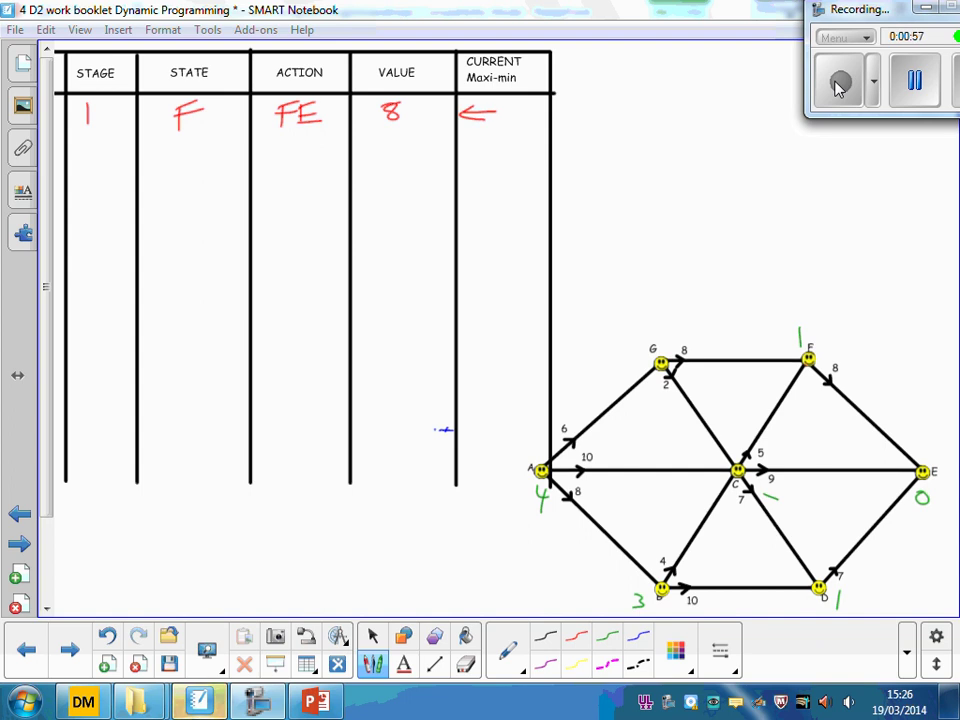
# - Add row D, DE, 7 marked current, and rule a line under stage 1
pyautogui.moveTo(173, 144); pyautogui.dragTo(176, 166)
pyautogui.moveTo(267, 148); pyautogui.dragTo(270, 165)
pyautogui.moveTo(297, 146); pyautogui.dragTo(295, 167)
pyautogui.moveTo(294, 146)
pyautogui.mouseDown()
pyautogui.moveTo(318, 145)
pyautogui.moveTo(314, 156)
pyautogui.mouseUp()
pyautogui.moveTo(294, 166); pyautogui.dragTo(318, 166)
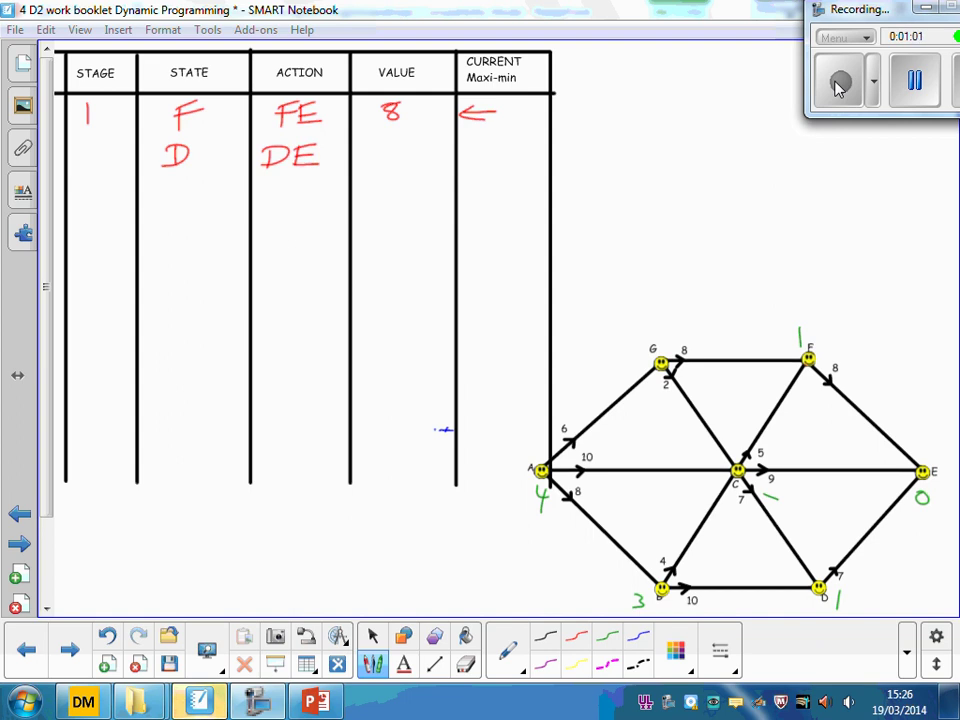
pyautogui.moveTo(374, 141); pyautogui.dragTo(386, 162)
pyautogui.moveTo(467, 145)
pyautogui.mouseDown()
pyautogui.moveTo(502, 144)
pyautogui.moveTo(464, 146)
pyautogui.mouseUp()
pyautogui.moveTo(464, 146); pyautogui.dragTo(480, 153)
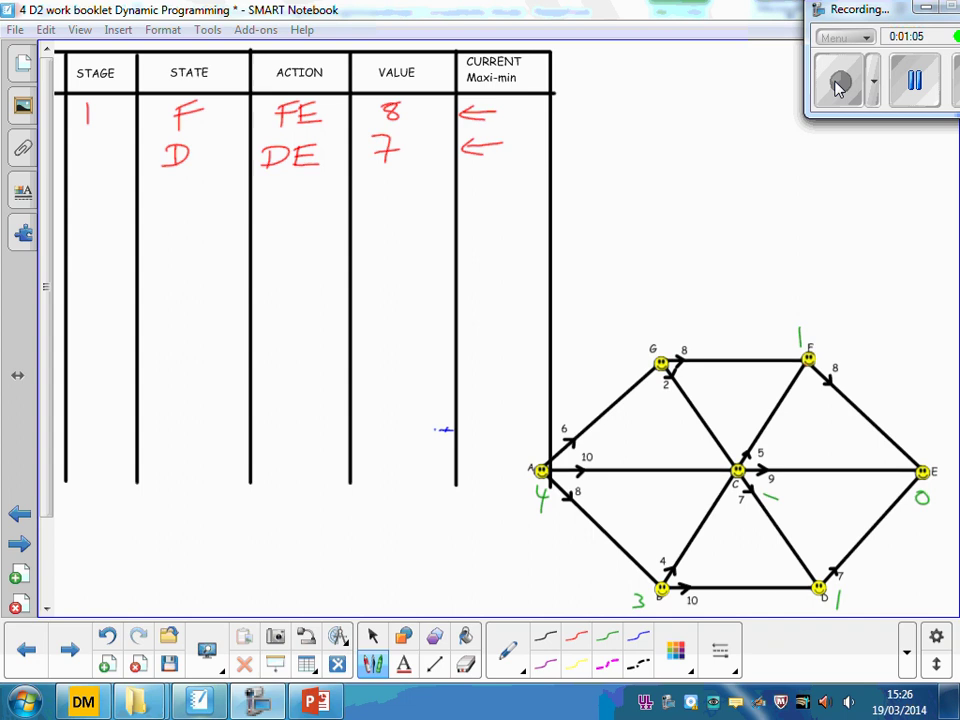
pyautogui.moveTo(62, 181); pyautogui.dragTo(538, 175)
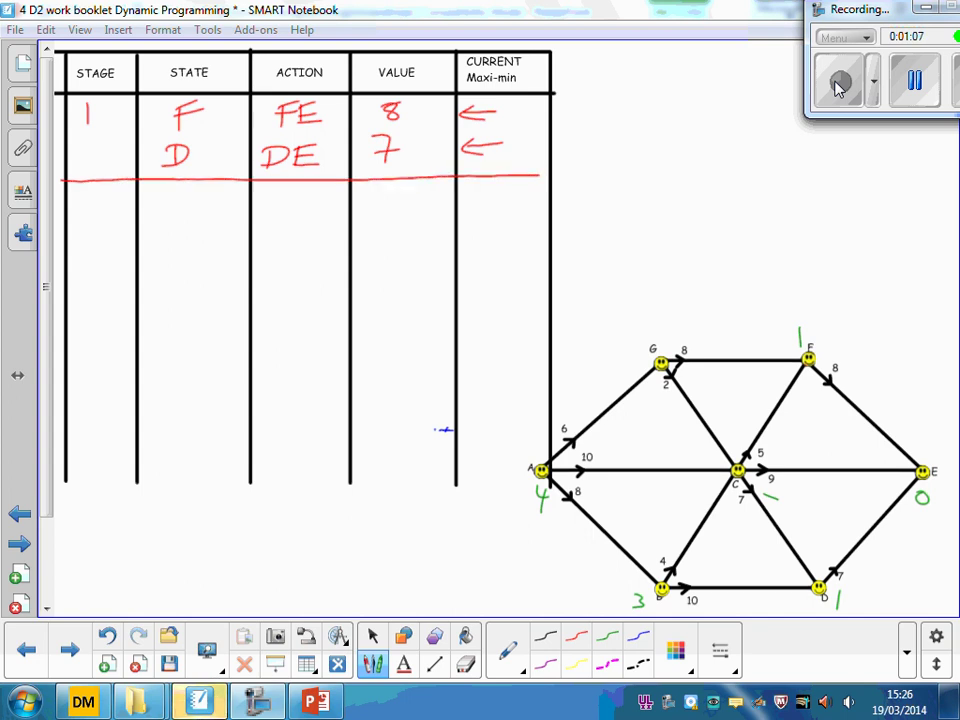
# - Write stage 2, state C, action CF with min(5,8), tracing C–F–E on the network
pyautogui.moveTo(74, 193); pyautogui.dragTo(96, 214)
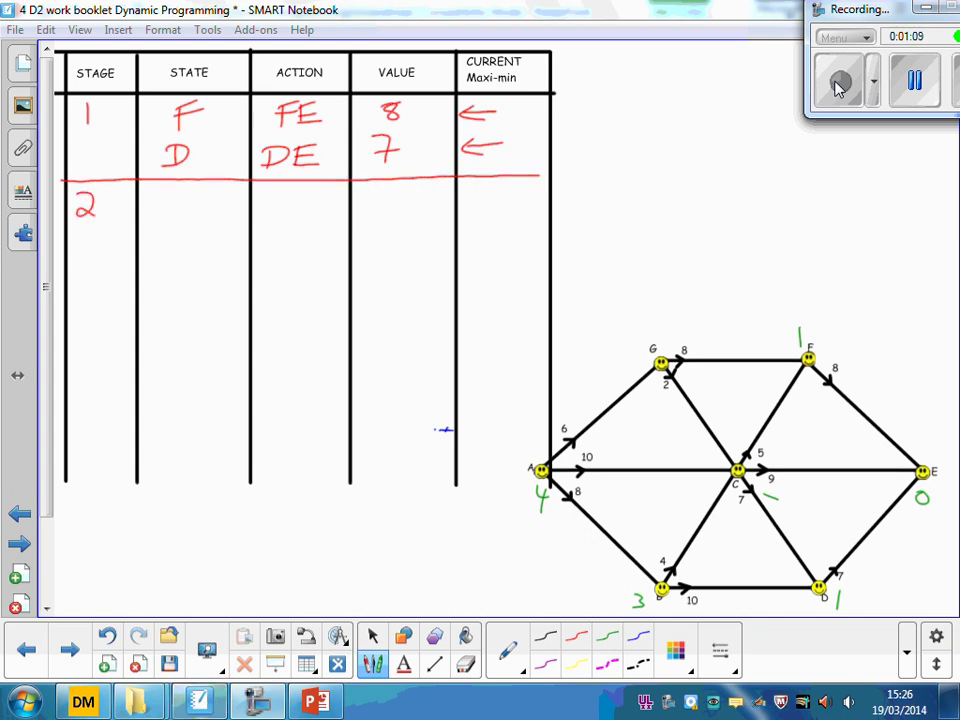
pyautogui.moveTo(184, 192)
pyautogui.mouseDown()
pyautogui.moveTo(160, 190)
pyautogui.moveTo(188, 211)
pyautogui.mouseUp()
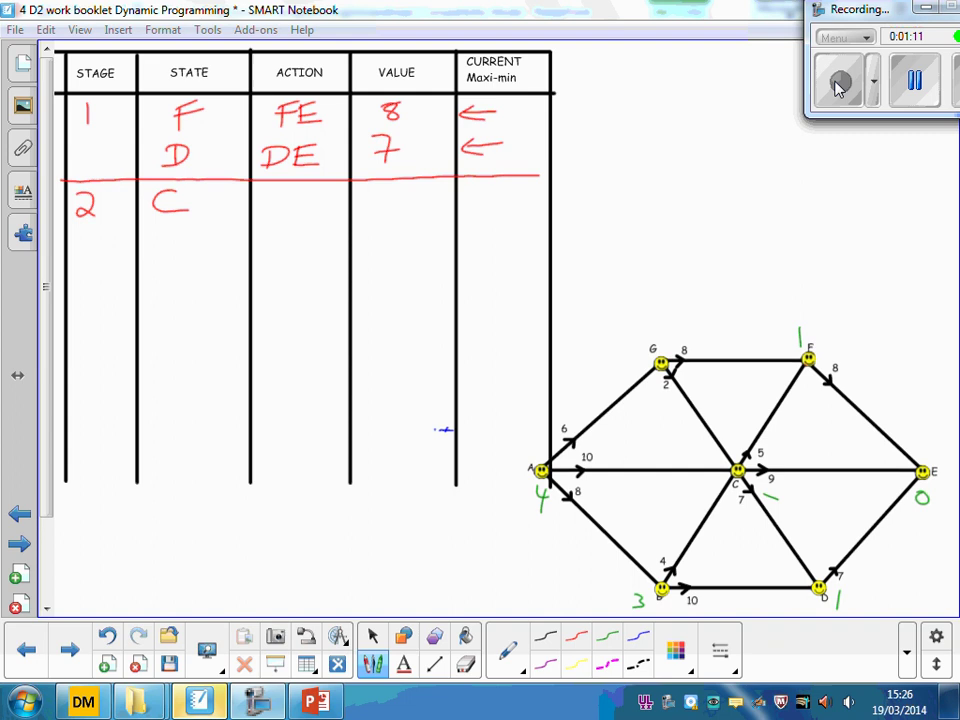
pyautogui.moveTo(280, 194)
pyautogui.mouseDown()
pyautogui.moveTo(266, 191)
pyautogui.moveTo(278, 214)
pyautogui.mouseUp()
pyautogui.moveTo(290, 193)
pyautogui.mouseDown()
pyautogui.moveTo(290, 215)
pyautogui.moveTo(306, 190)
pyautogui.mouseUp()
pyautogui.moveTo(288, 204); pyautogui.dragTo(302, 202)
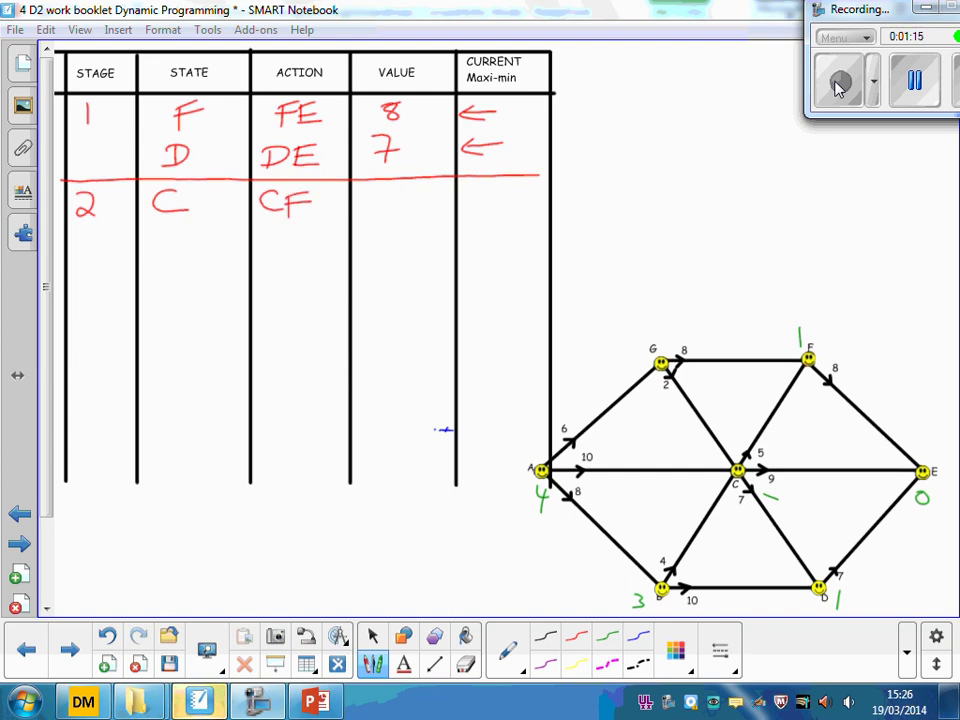
pyautogui.moveTo(741, 466)
pyautogui.mouseDown()
pyautogui.moveTo(794, 381)
pyautogui.moveTo(826, 383)
pyautogui.moveTo(882, 448)
pyautogui.moveTo(912, 466)
pyautogui.mouseUp()
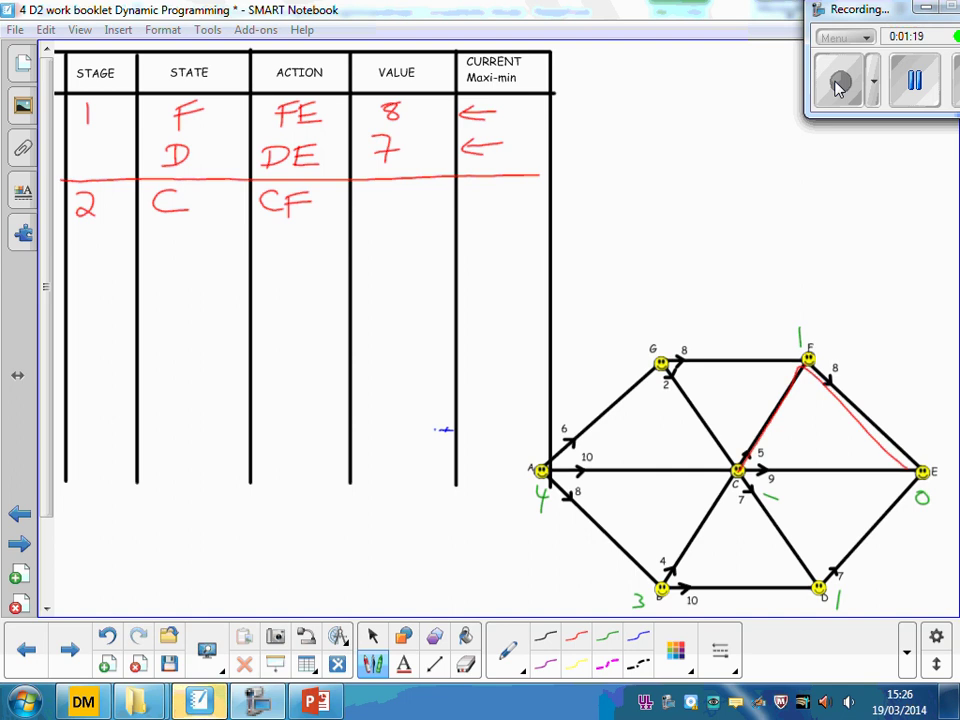
pyautogui.moveTo(348, 203)
pyautogui.mouseDown()
pyautogui.moveTo(402, 213)
pyautogui.moveTo(446, 199)
pyautogui.moveTo(438, 213)
pyautogui.mouseUp()
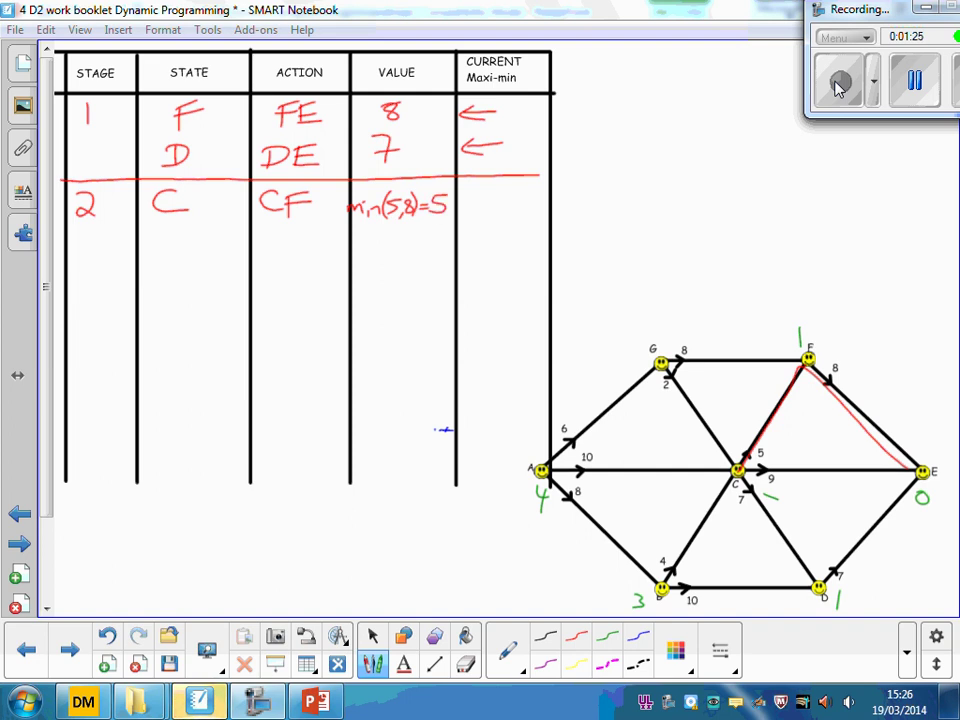
# - Add CE with value 9 and CD as min(7,7)=7, tracing the C–D edge
pyautogui.moveTo(277, 240)
pyautogui.mouseDown()
pyautogui.moveTo(262, 244)
pyautogui.moveTo(277, 257)
pyautogui.mouseUp()
pyautogui.moveTo(286, 240)
pyautogui.mouseDown()
pyautogui.moveTo(286, 258)
pyautogui.moveTo(305, 240)
pyautogui.mouseUp()
pyautogui.moveTo(286, 249); pyautogui.dragTo(306, 258)
pyautogui.moveTo(389, 231); pyautogui.dragTo(393, 259)
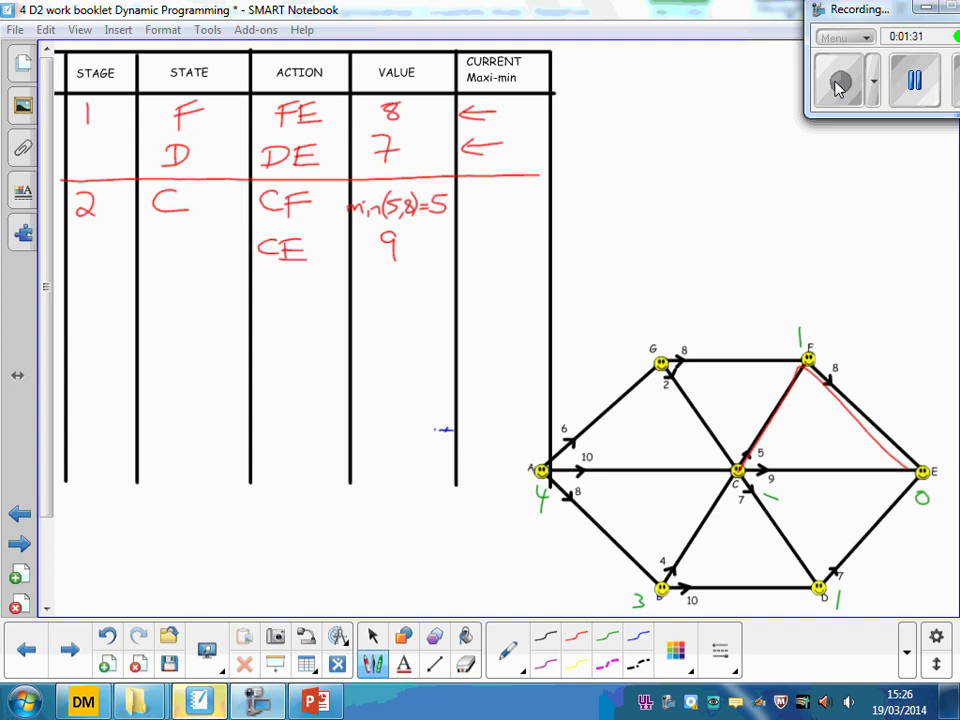
pyautogui.moveTo(279, 279)
pyautogui.mouseDown()
pyautogui.moveTo(279, 294)
pyautogui.moveTo(290, 278)
pyautogui.moveTo(381, 296)
pyautogui.mouseUp()
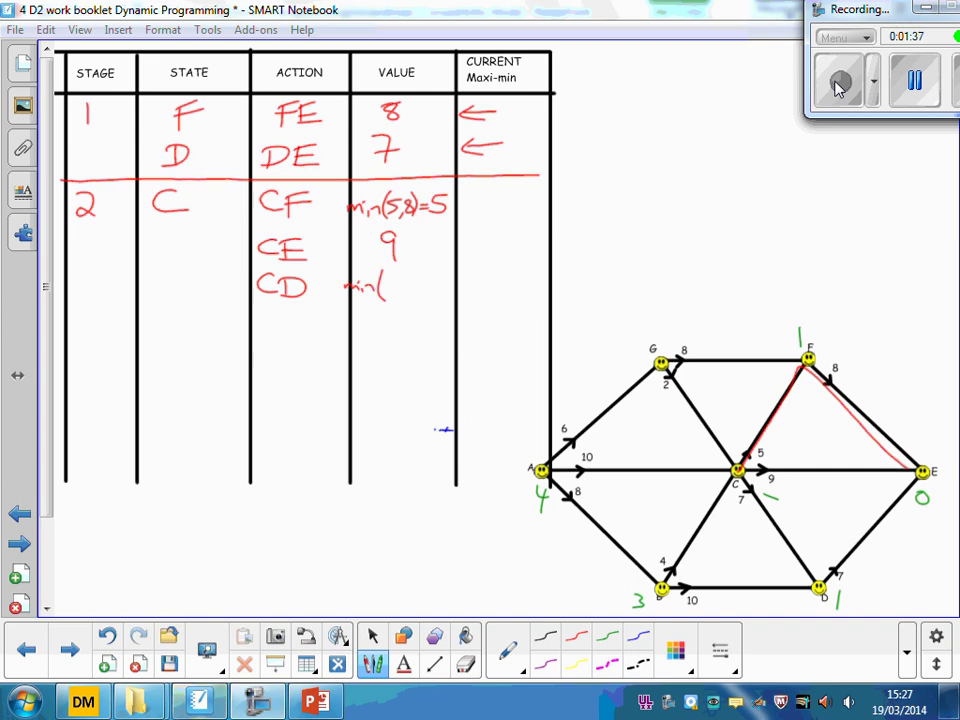
pyautogui.moveTo(740, 478); pyautogui.dragTo(812, 578)
pyautogui.moveTo(384, 284)
pyautogui.mouseDown()
pyautogui.moveTo(396, 285)
pyautogui.moveTo(396, 298)
pyautogui.mouseUp()
pyautogui.moveTo(400, 284)
pyautogui.mouseDown()
pyautogui.moveTo(410, 300)
pyautogui.moveTo(425, 287)
pyautogui.mouseUp()
pyautogui.moveTo(415, 294); pyautogui.dragTo(436, 298)
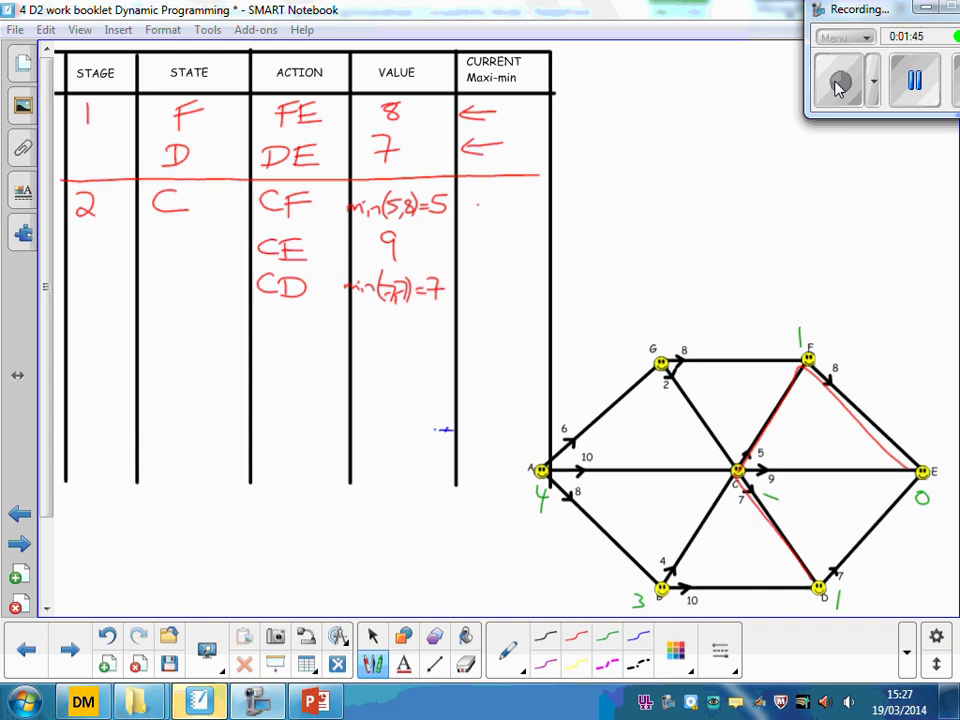
# - Mark CE as the stage 2 maxi-min and rule off below the CD row
pyautogui.click(476, 204)
pyautogui.click(477, 248)
pyautogui.click(483, 290)
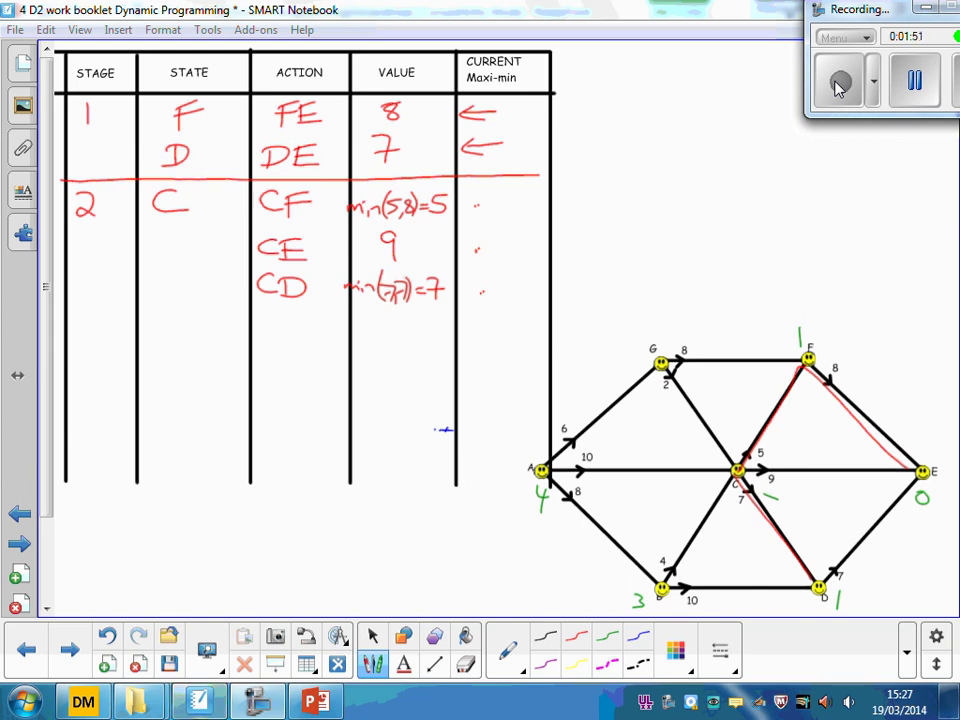
pyautogui.moveTo(508, 247)
pyautogui.mouseDown()
pyautogui.moveTo(460, 247)
pyautogui.moveTo(545, 245)
pyautogui.mouseUp()
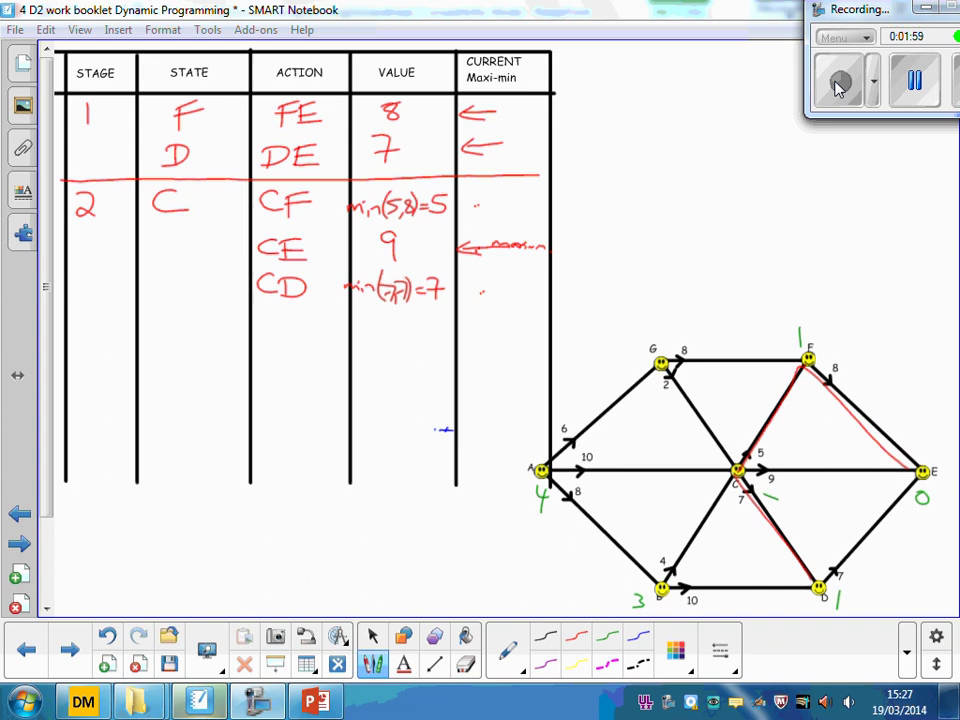
pyautogui.moveTo(60, 290); pyautogui.dragTo(540, 312)
# - Write stage 3, state G, action GF with value min(8,8)=8, tracing the G–F edge
pyautogui.moveTo(87, 300); pyautogui.dragTo(86, 322)
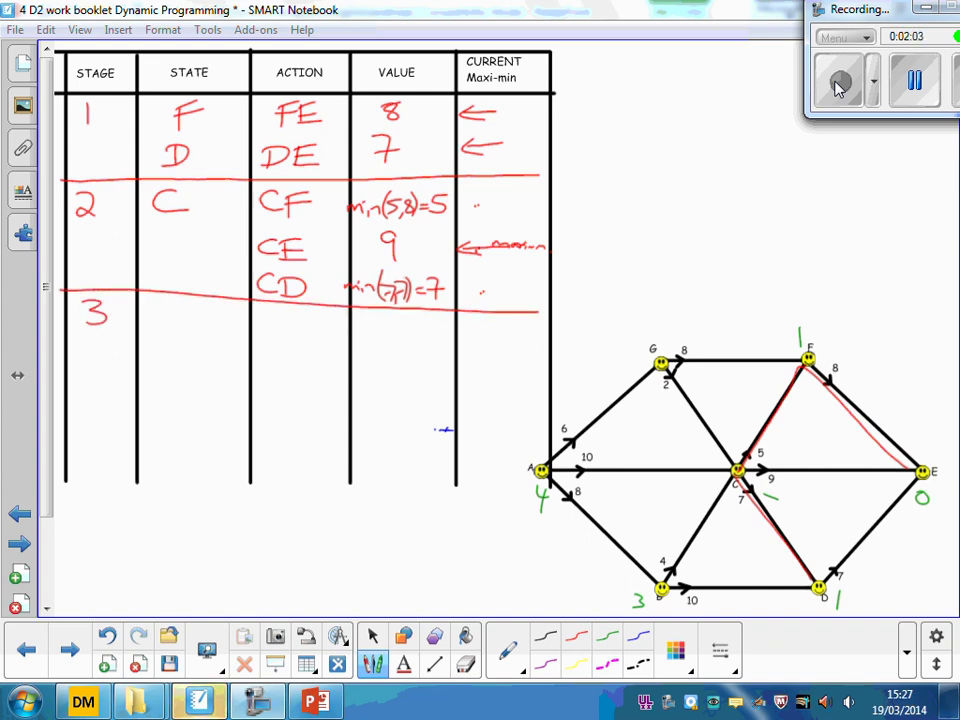
pyautogui.moveTo(189, 309)
pyautogui.mouseDown()
pyautogui.moveTo(178, 320)
pyautogui.moveTo(190, 326)
pyautogui.mouseUp()
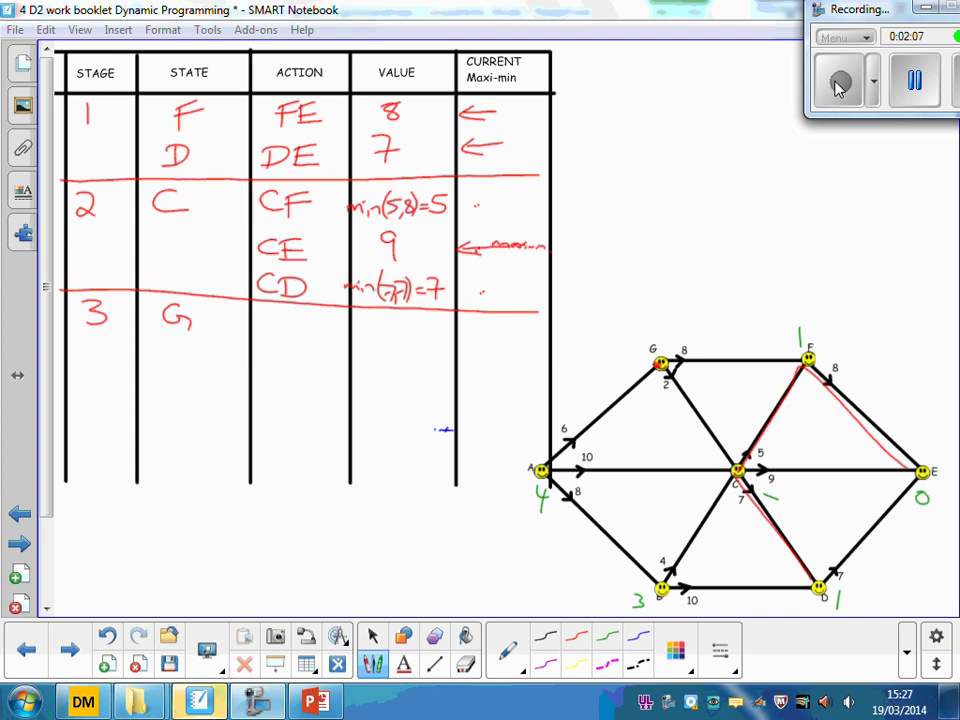
pyautogui.moveTo(272, 317)
pyautogui.mouseDown()
pyautogui.moveTo(262, 338)
pyautogui.moveTo(276, 340)
pyautogui.moveTo(300, 317)
pyautogui.moveTo(290, 329)
pyautogui.mouseUp()
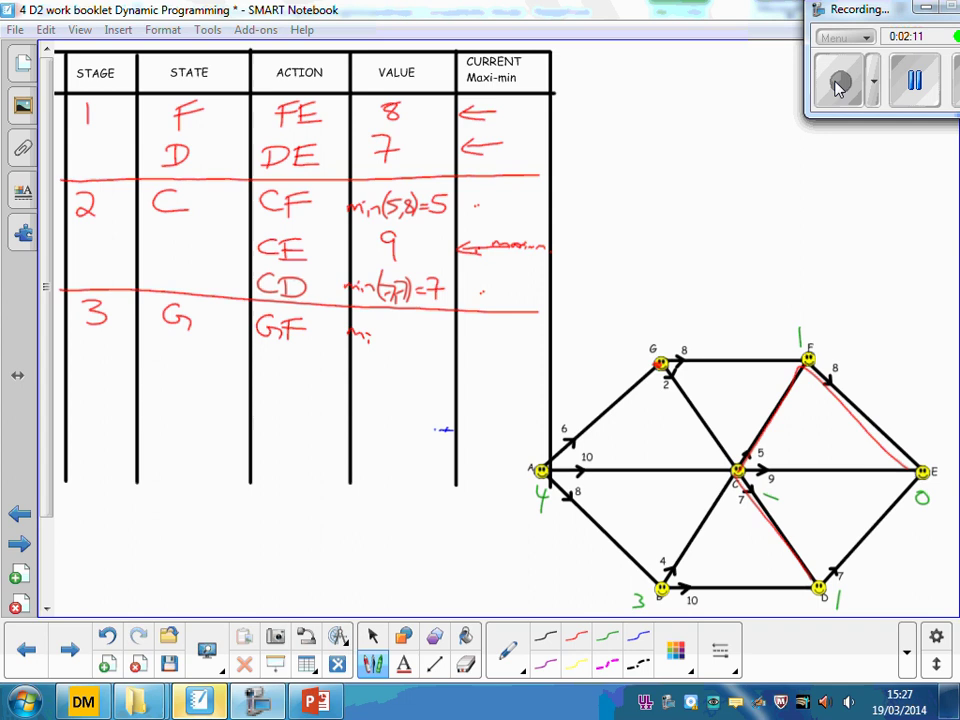
pyautogui.moveTo(346, 341); pyautogui.dragTo(378, 340)
pyautogui.moveTo(394, 327); pyautogui.dragTo(391, 348)
pyautogui.moveTo(662, 362); pyautogui.dragTo(806, 360)
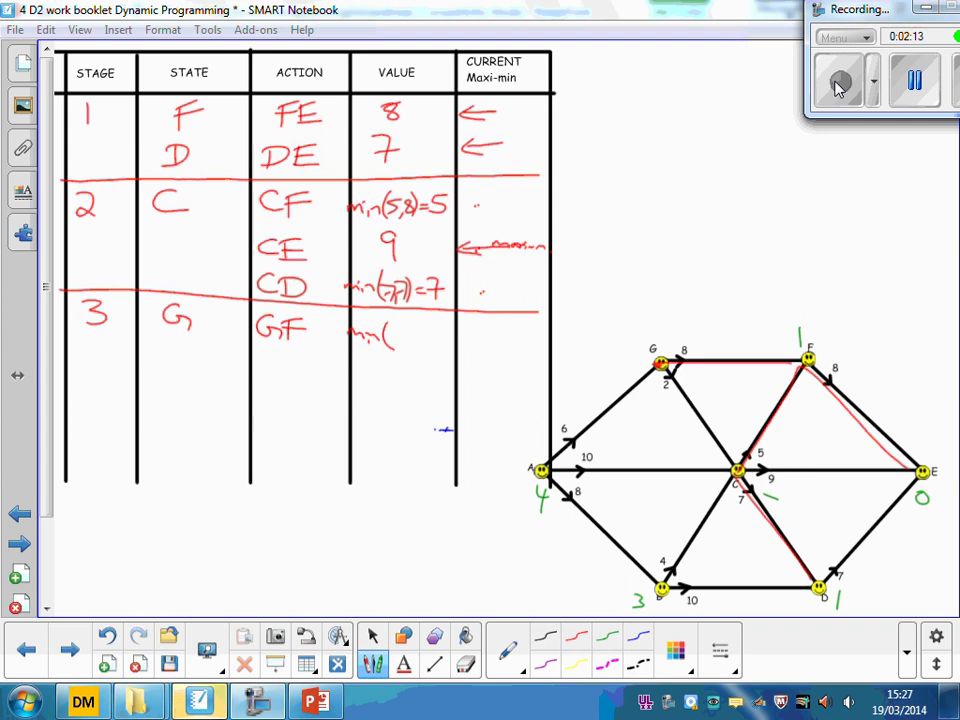
pyautogui.moveTo(396, 332); pyautogui.dragTo(400, 350)
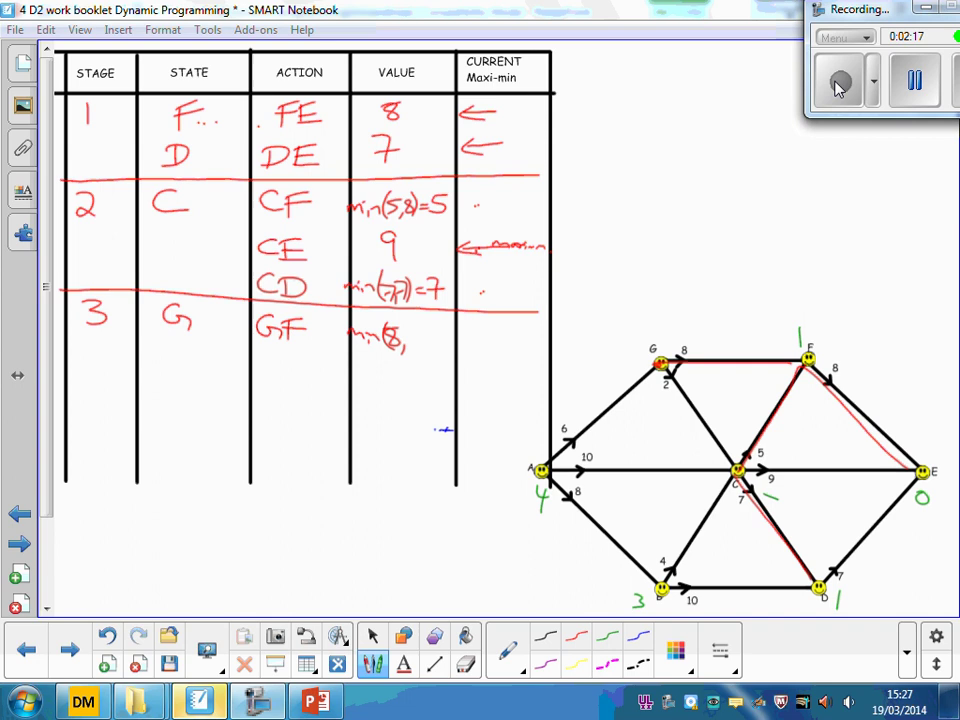
pyautogui.moveTo(410, 333)
pyautogui.mouseDown()
pyautogui.moveTo(405, 347)
pyautogui.moveTo(430, 333)
pyautogui.mouseUp()
pyautogui.moveTo(421, 342); pyautogui.dragTo(440, 346)
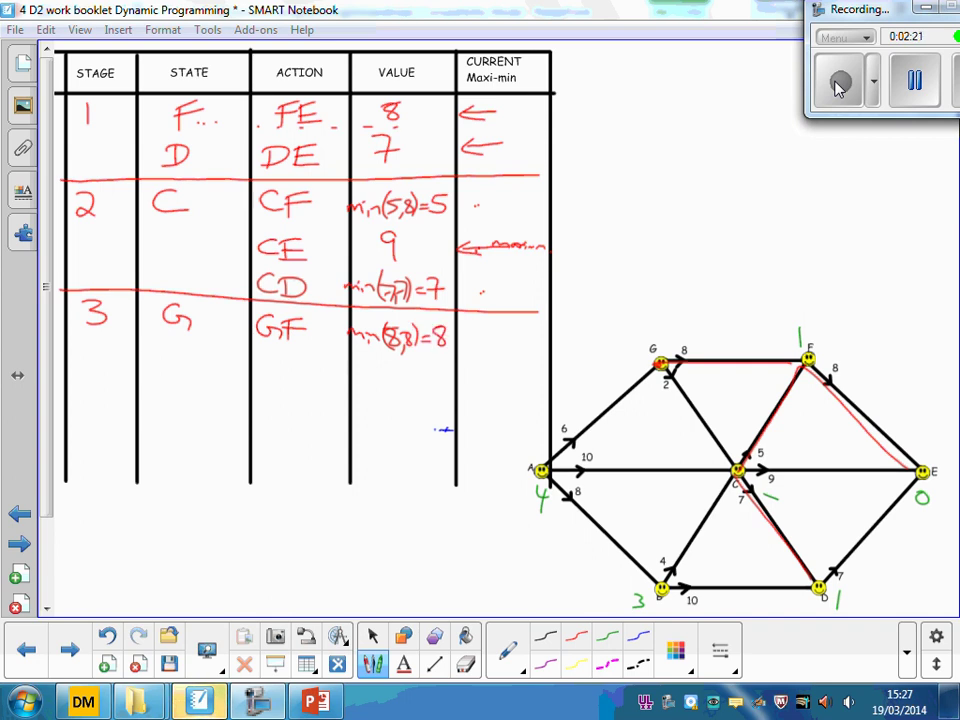
# - Add action GC as min(2,9)=2, tracing G–C and referencing CE's 9
pyautogui.moveTo(276, 356); pyautogui.dragTo(279, 369)
pyautogui.moveTo(667, 375); pyautogui.dragTo(734, 461)
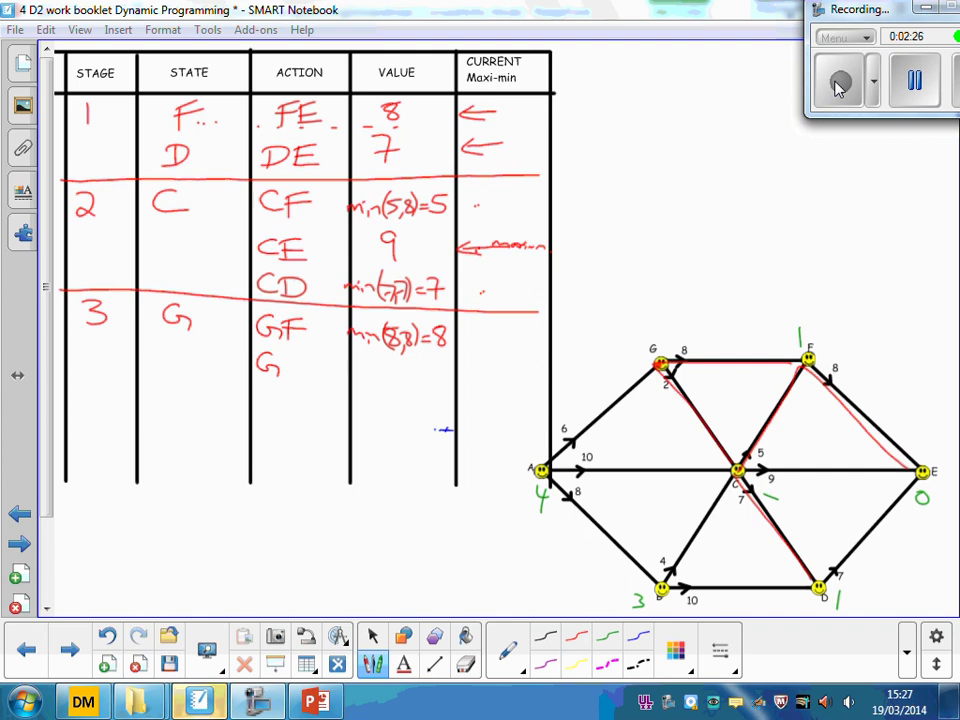
pyautogui.moveTo(299, 359)
pyautogui.mouseDown()
pyautogui.moveTo(298, 377)
pyautogui.moveTo(380, 368)
pyautogui.moveTo(381, 388)
pyautogui.moveTo(396, 397)
pyautogui.mouseUp()
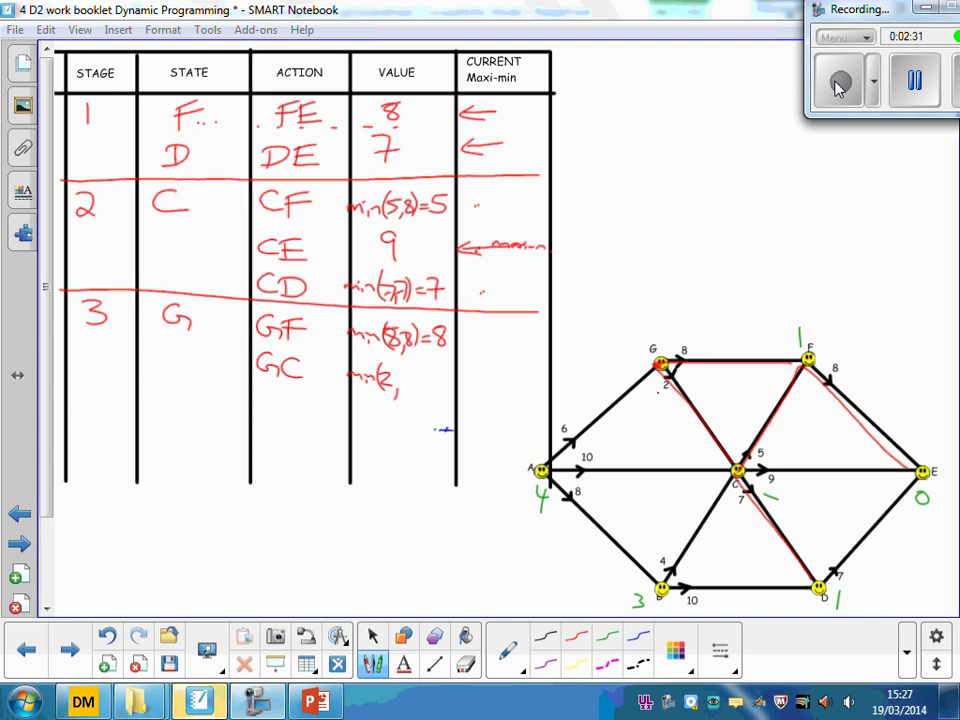
pyautogui.click(398, 258)
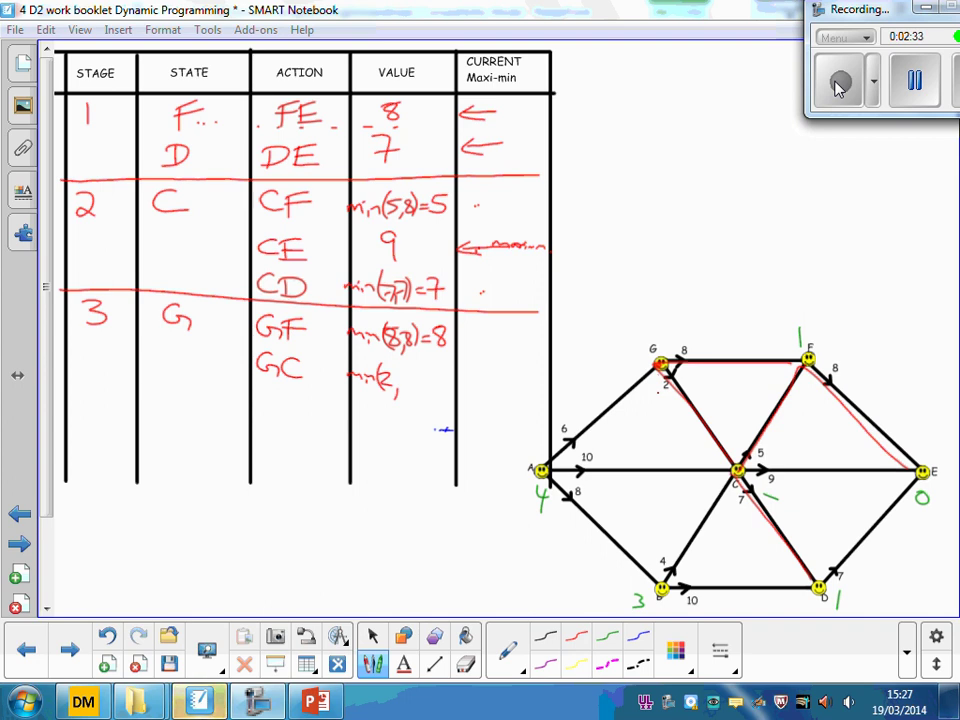
pyautogui.moveTo(400, 374)
pyautogui.mouseDown()
pyautogui.moveTo(402, 400)
pyautogui.moveTo(429, 380)
pyautogui.mouseUp()
pyautogui.moveTo(413, 386); pyautogui.dragTo(450, 394)
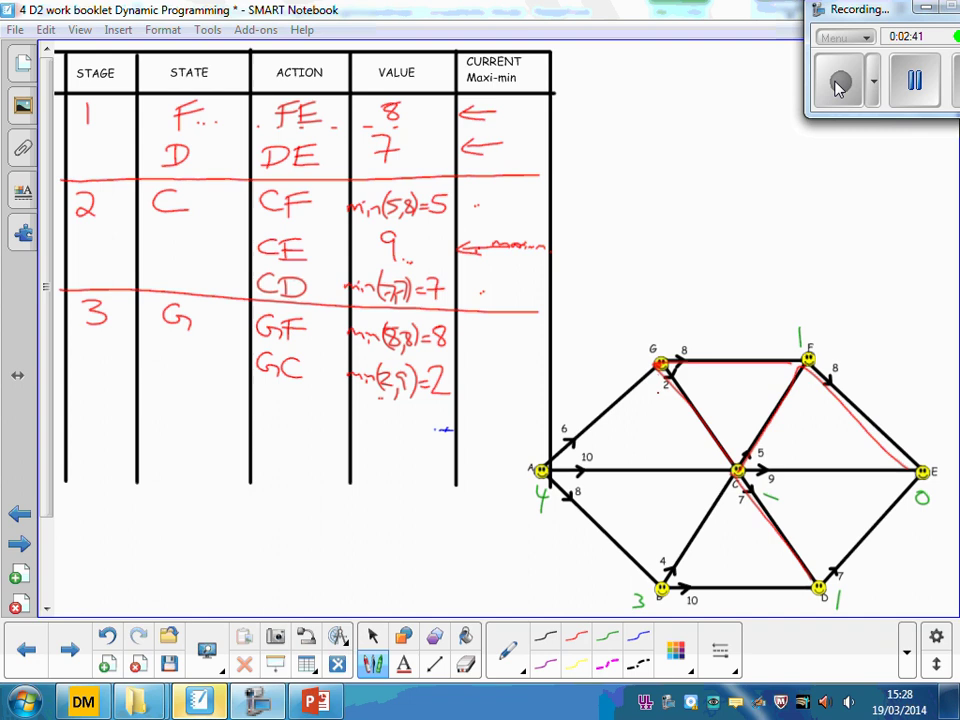
# - Under the GC row, add state B with BC = min(4,9)=4, tracing the B–C edge
pyautogui.moveTo(125, 380); pyautogui.dragTo(548, 405)
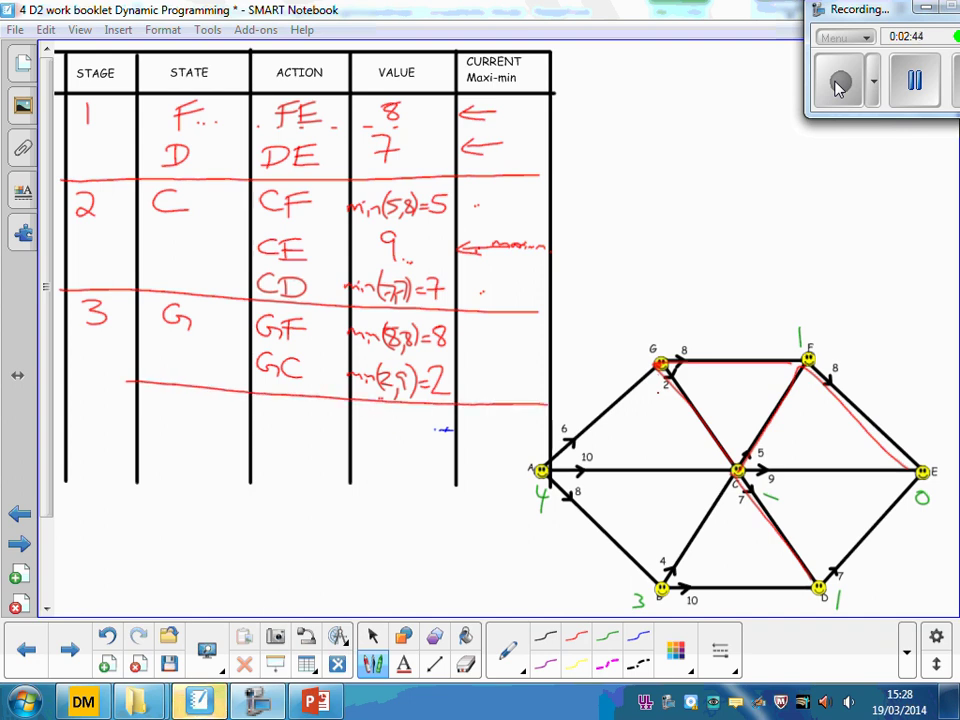
pyautogui.moveTo(170, 396); pyautogui.dragTo(172, 421)
pyautogui.moveTo(264, 410)
pyautogui.mouseDown()
pyautogui.moveTo(264, 432)
pyautogui.moveTo(314, 430)
pyautogui.moveTo(366, 444)
pyautogui.mouseUp()
pyautogui.moveTo(368, 444); pyautogui.dragTo(388, 450)
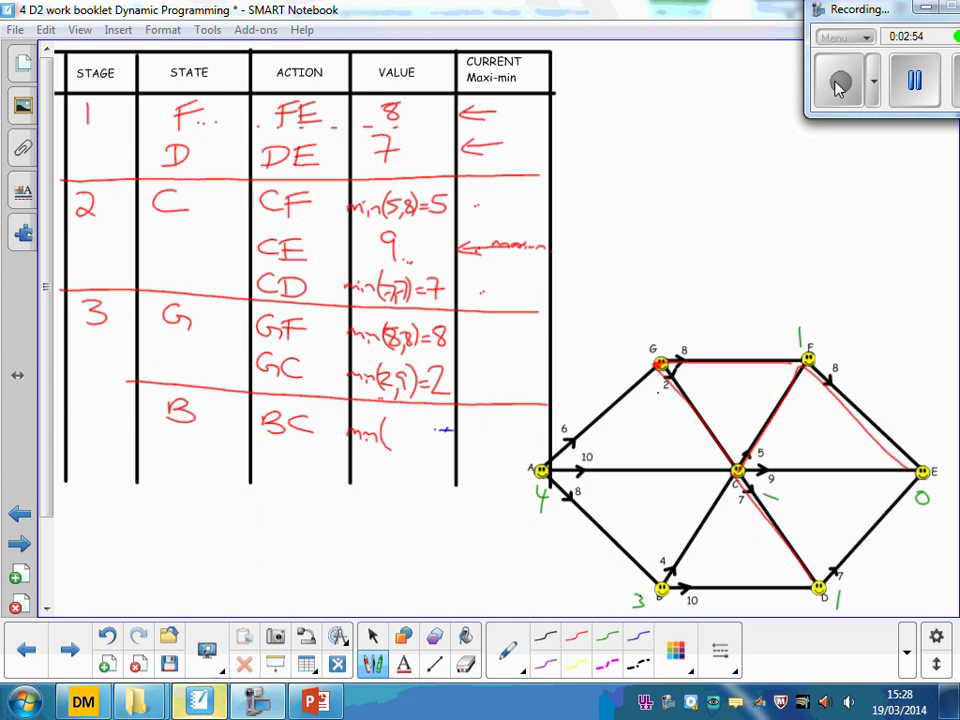
pyautogui.moveTo(666, 580); pyautogui.dragTo(695, 533)
pyautogui.moveTo(384, 426); pyautogui.dragTo(393, 448)
pyautogui.moveTo(401, 448); pyautogui.dragTo(399, 458)
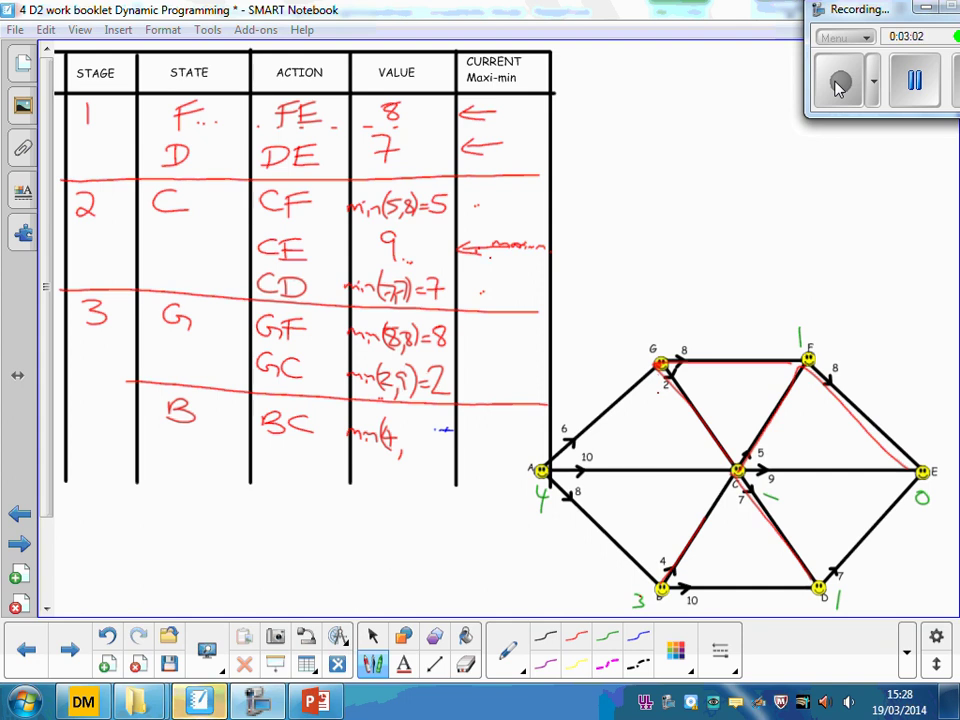
pyautogui.moveTo(403, 428)
pyautogui.mouseDown()
pyautogui.moveTo(400, 446)
pyautogui.moveTo(428, 438)
pyautogui.mouseUp()
pyautogui.moveTo(417, 443); pyautogui.dragTo(447, 443)
pyautogui.moveTo(442, 426); pyautogui.dragTo(441, 452)
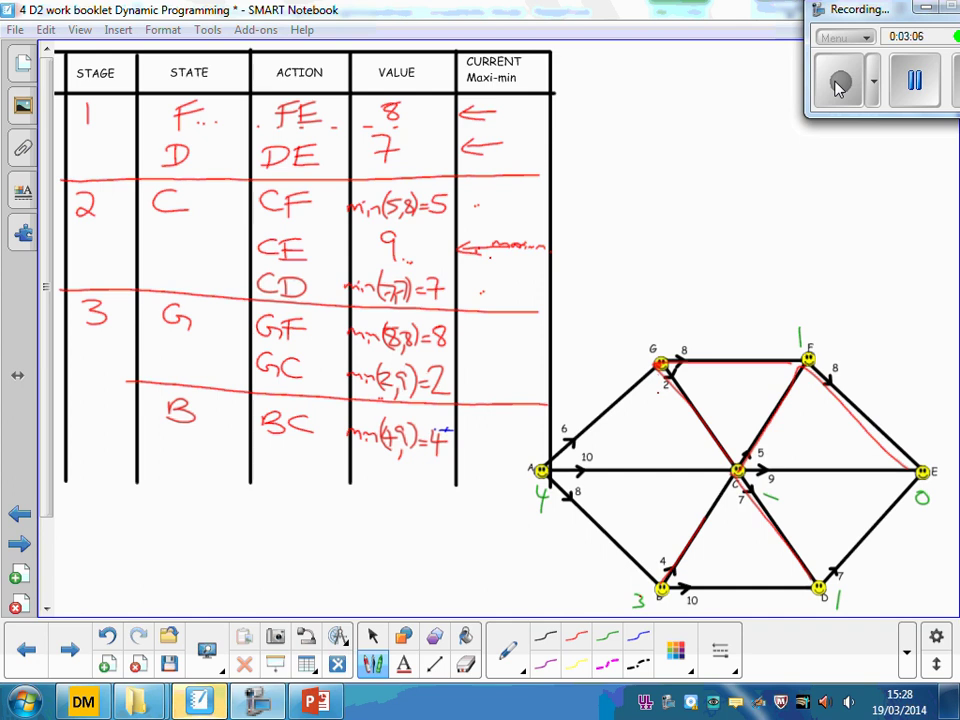
# - Add BD = min(10,7)=7 tracing B–D, rule off stage 3, and arrow GF's 8
pyautogui.moveTo(666, 590); pyautogui.dragTo(818, 586)
pyautogui.moveTo(263, 455)
pyautogui.mouseDown()
pyautogui.moveTo(266, 481)
pyautogui.moveTo(306, 468)
pyautogui.moveTo(290, 485)
pyautogui.mouseUp()
pyautogui.moveTo(349, 480); pyautogui.dragTo(375, 484)
pyautogui.moveTo(381, 472)
pyautogui.mouseDown()
pyautogui.moveTo(380, 490)
pyautogui.moveTo(392, 479)
pyautogui.mouseUp()
pyautogui.moveTo(400, 496); pyautogui.dragTo(398, 505)
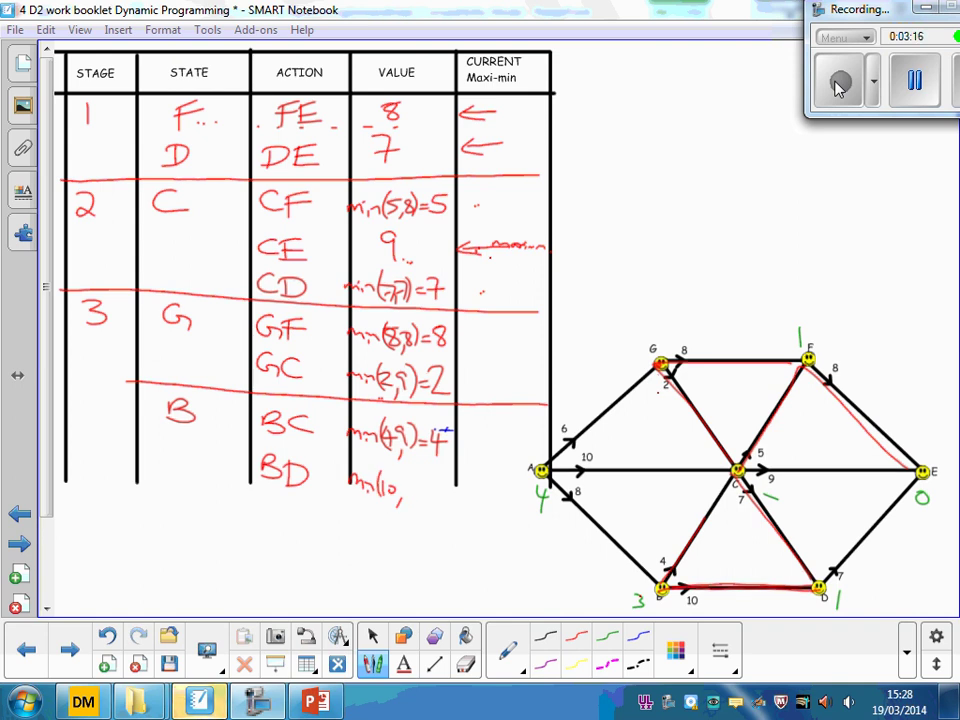
pyautogui.moveTo(395, 478)
pyautogui.mouseDown()
pyautogui.moveTo(399, 497)
pyautogui.moveTo(412, 499)
pyautogui.mouseUp()
pyautogui.moveTo(428, 480); pyautogui.dragTo(435, 500)
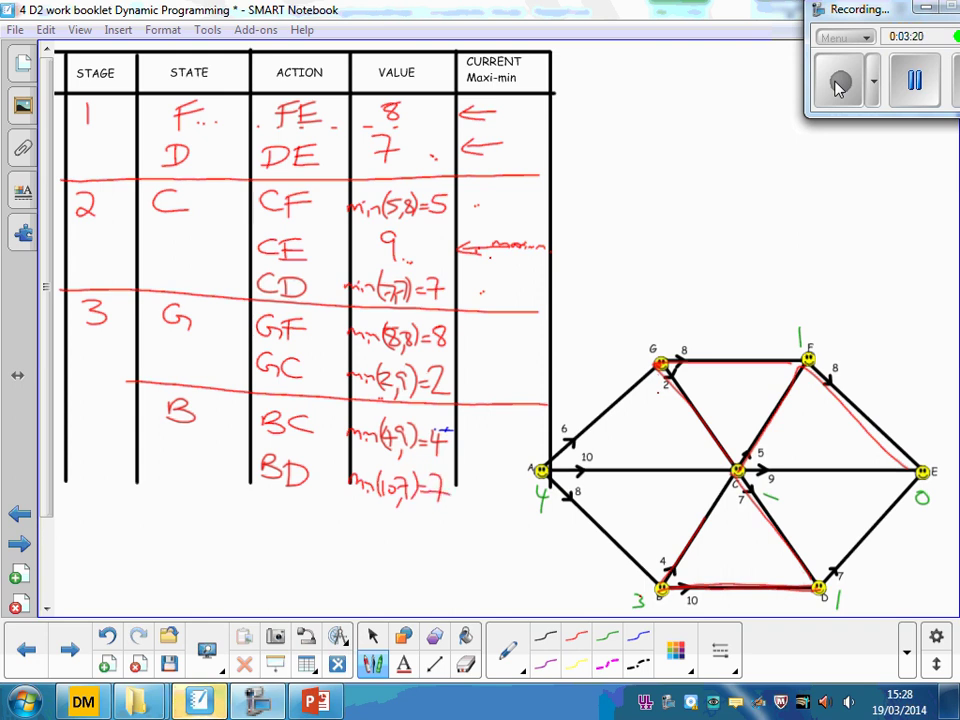
pyautogui.moveTo(130, 487)
pyautogui.mouseDown()
pyautogui.moveTo(540, 520)
pyautogui.moveTo(472, 502)
pyautogui.moveTo(505, 500)
pyautogui.mouseUp()
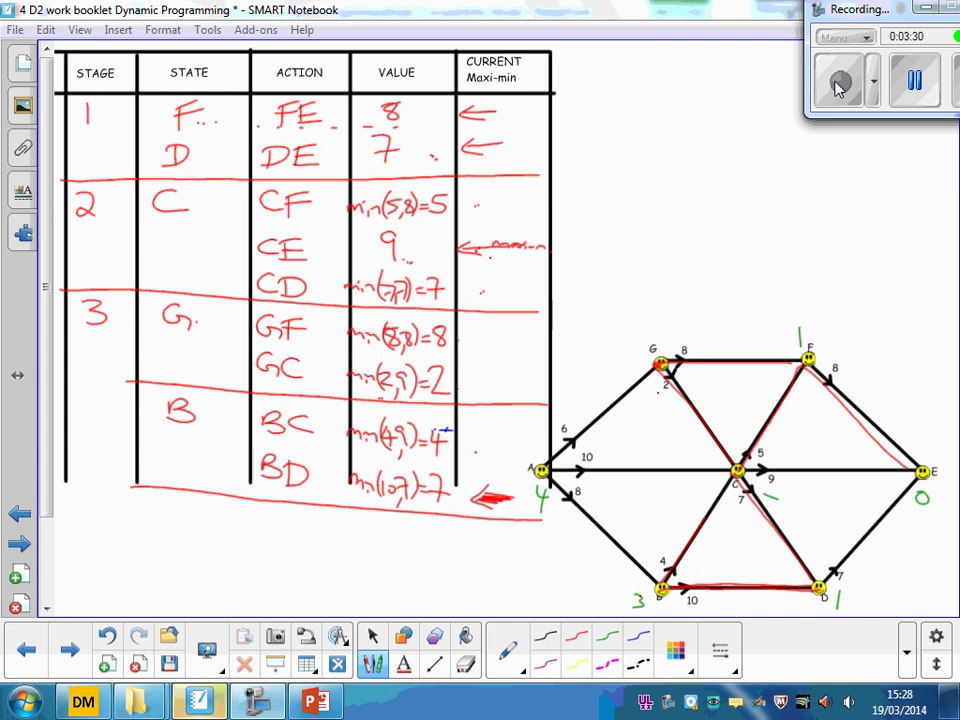
pyautogui.moveTo(460, 337)
pyautogui.mouseDown()
pyautogui.moveTo(498, 336)
pyautogui.moveTo(462, 338)
pyautogui.moveTo(470, 346)
pyautogui.mouseUp()
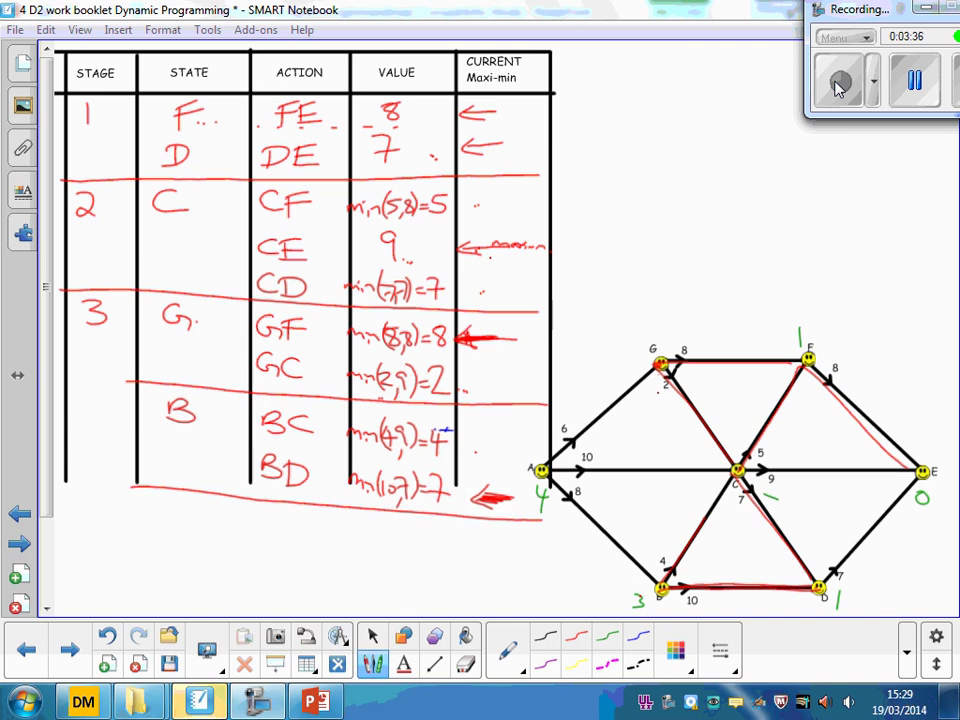
# - Write stage 4, state A, and list actions AG, AC and AB
pyautogui.moveTo(97, 496)
pyautogui.mouseDown()
pyautogui.moveTo(112, 511)
pyautogui.moveTo(102, 527)
pyautogui.mouseUp()
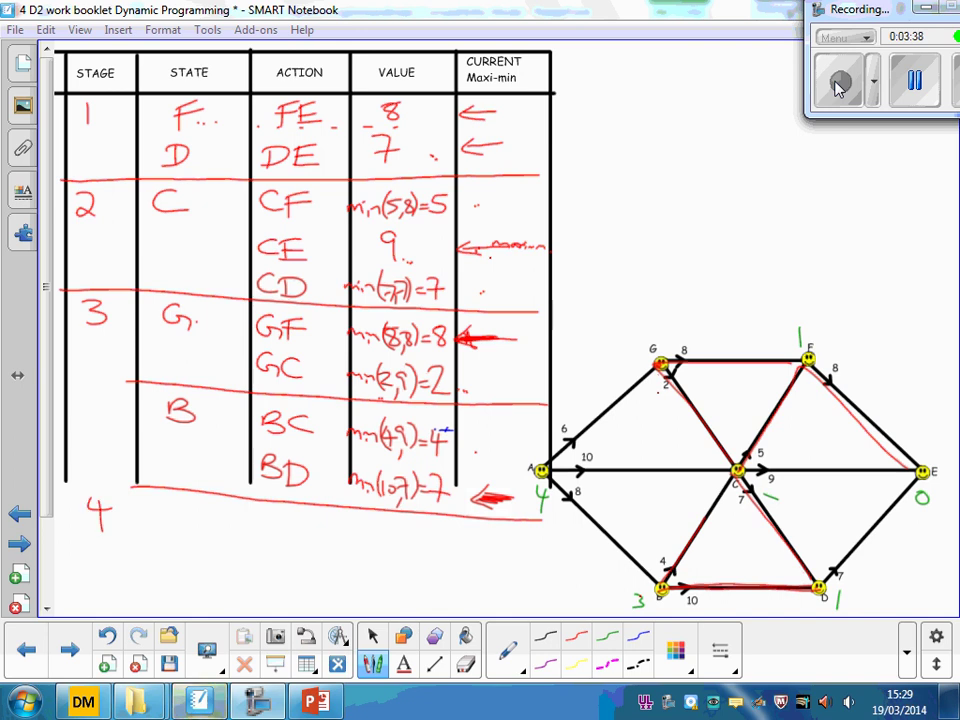
pyautogui.moveTo(170, 500)
pyautogui.mouseDown()
pyautogui.moveTo(164, 531)
pyautogui.moveTo(181, 531)
pyautogui.mouseUp()
pyautogui.moveTo(166, 519); pyautogui.dragTo(178, 518)
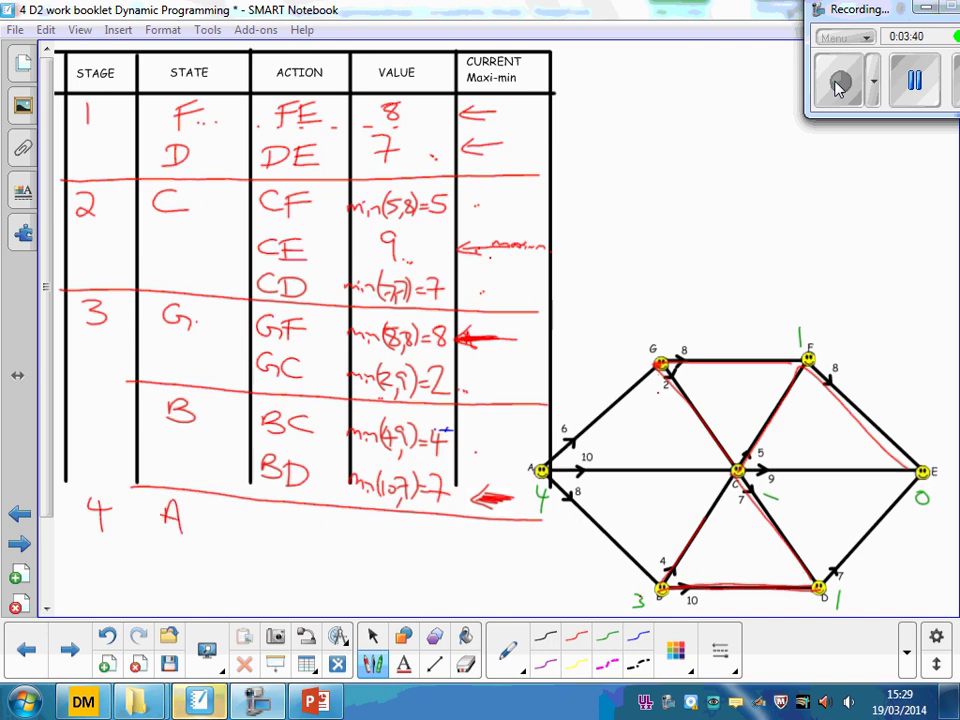
pyautogui.moveTo(264, 541)
pyautogui.mouseDown()
pyautogui.moveTo(277, 519)
pyautogui.moveTo(284, 541)
pyautogui.mouseUp()
pyautogui.moveTo(268, 532); pyautogui.dragTo(301, 534)
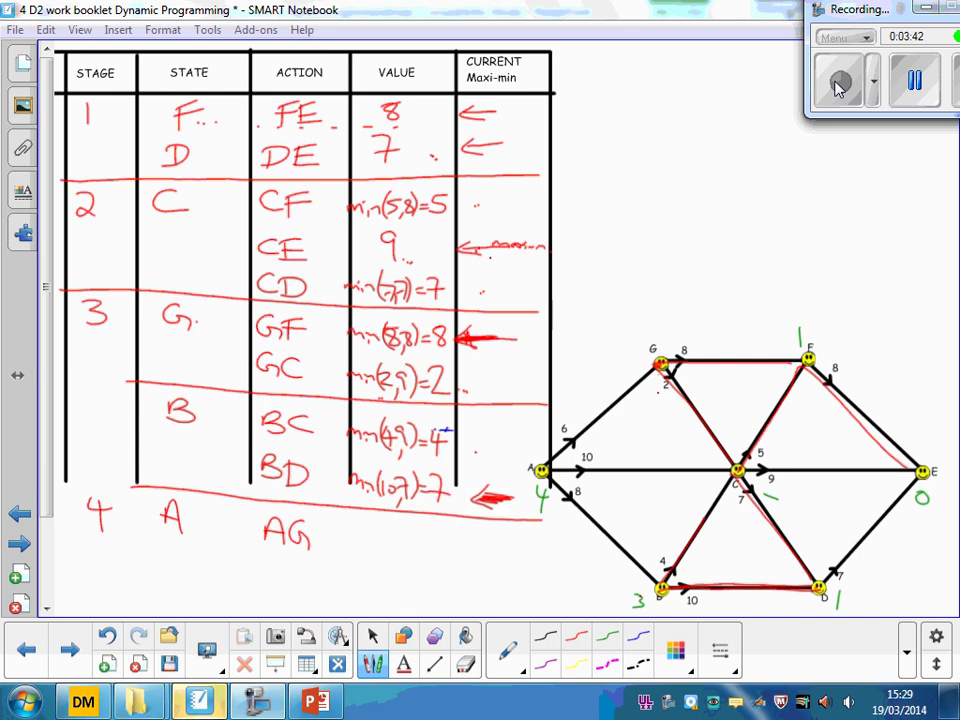
pyautogui.moveTo(265, 579)
pyautogui.mouseDown()
pyautogui.moveTo(286, 579)
pyautogui.moveTo(283, 569)
pyautogui.moveTo(298, 578)
pyautogui.moveTo(270, 601)
pyautogui.moveTo(283, 614)
pyautogui.mouseUp()
pyautogui.moveTo(338, 545)
pyautogui.mouseDown()
pyautogui.moveTo(385, 550)
pyautogui.moveTo(394, 562)
pyautogui.mouseUp()
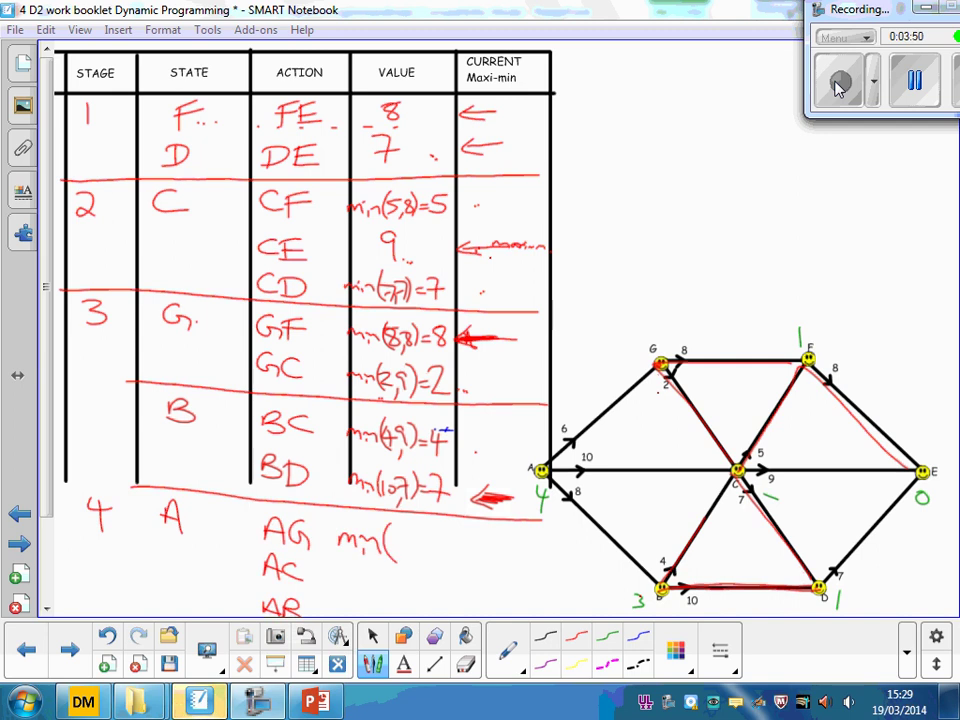
# - Work out AG as min(6,8)=6, tracing the A–G edge
pyautogui.moveTo(545, 465); pyautogui.dragTo(658, 367)
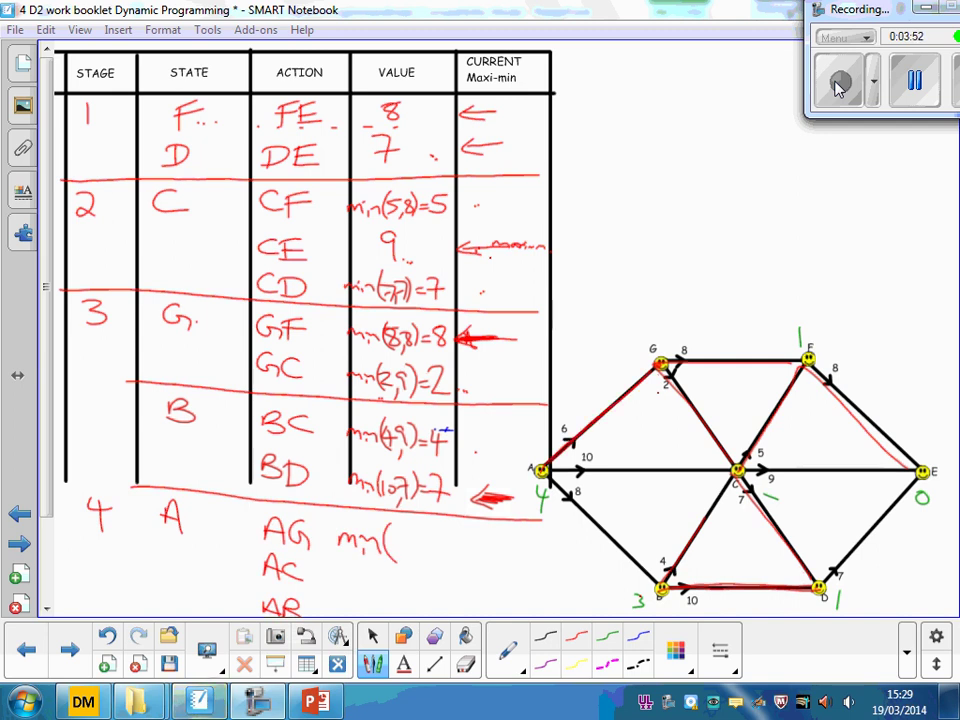
pyautogui.moveTo(398, 530); pyautogui.dragTo(403, 558)
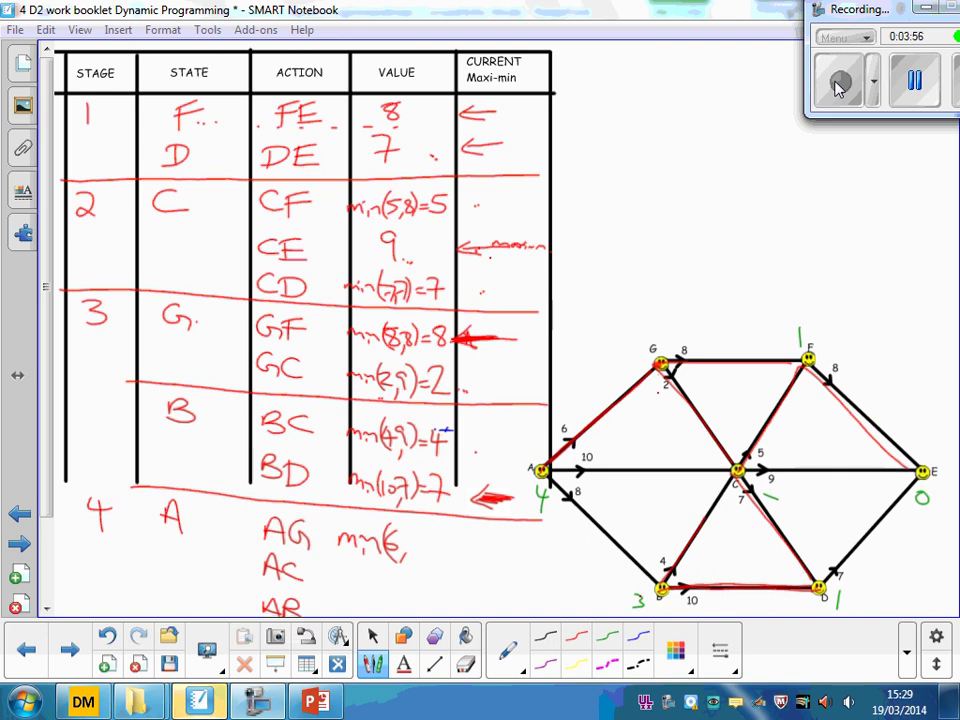
pyautogui.moveTo(418, 534)
pyautogui.mouseDown()
pyautogui.moveTo(420, 558)
pyautogui.moveTo(436, 538)
pyautogui.mouseUp()
pyautogui.moveTo(427, 546); pyautogui.dragTo(442, 545)
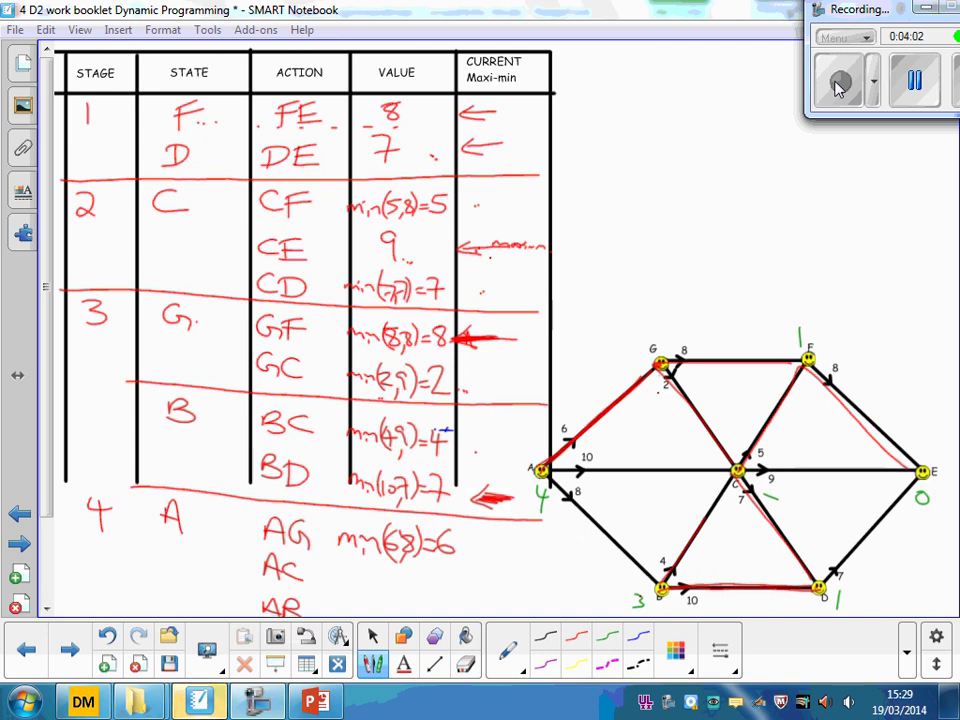
# - Work out AC as min(10,9)=9 using CE's value, tracing the A–C edge
pyautogui.moveTo(333, 590); pyautogui.dragTo(372, 588)
pyautogui.moveTo(380, 566); pyautogui.dragTo(376, 598)
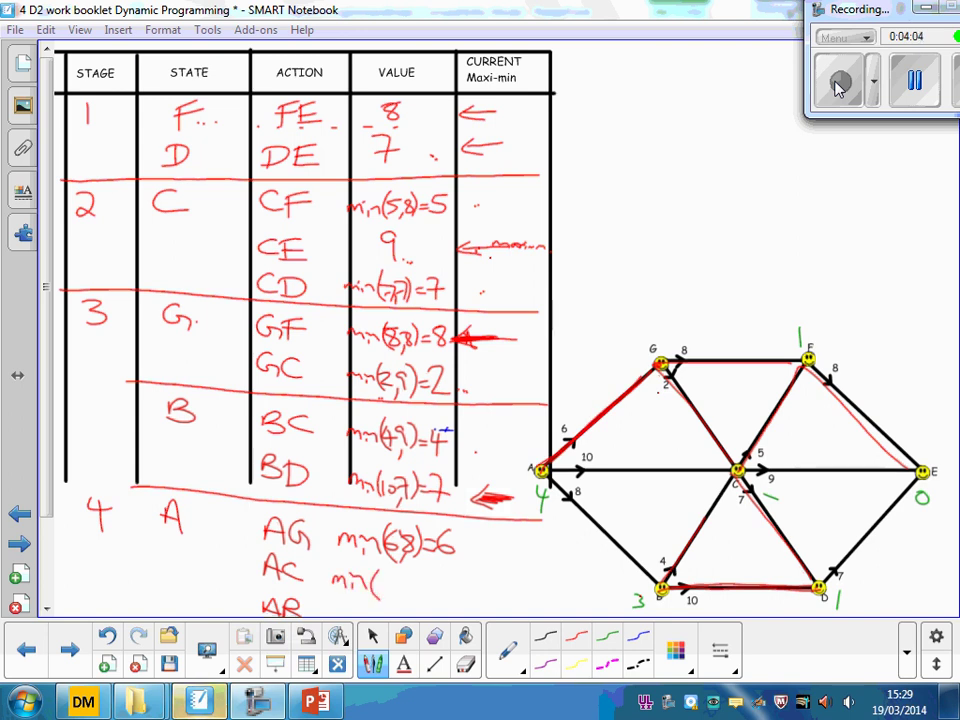
pyautogui.moveTo(545, 467); pyautogui.dragTo(731, 464)
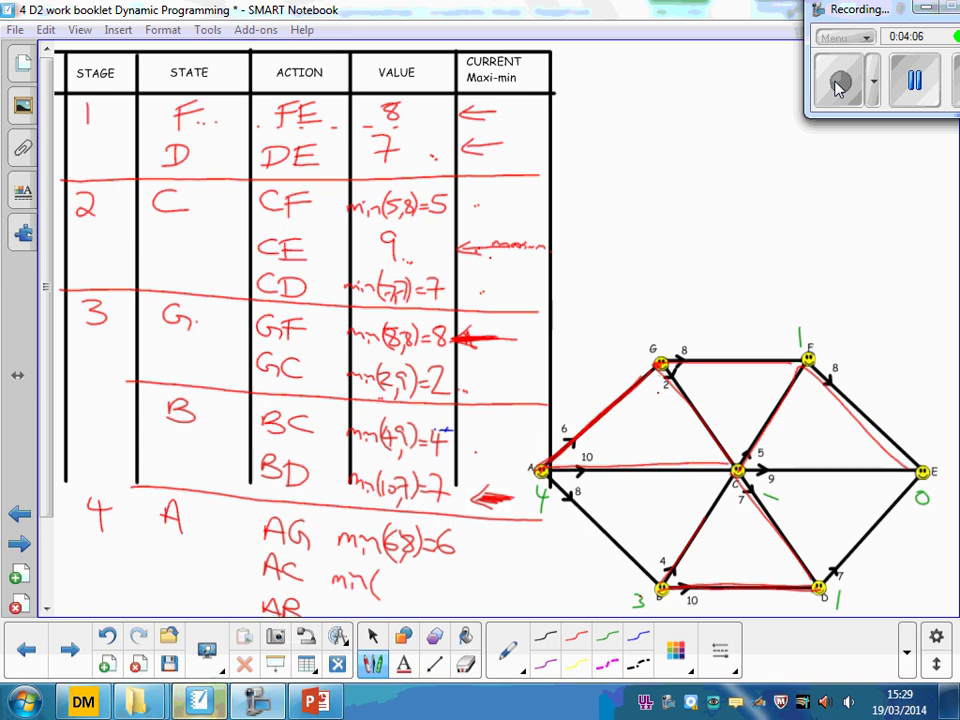
pyautogui.moveTo(383, 579); pyautogui.dragTo(382, 596)
pyautogui.moveTo(393, 582); pyautogui.dragTo(398, 598)
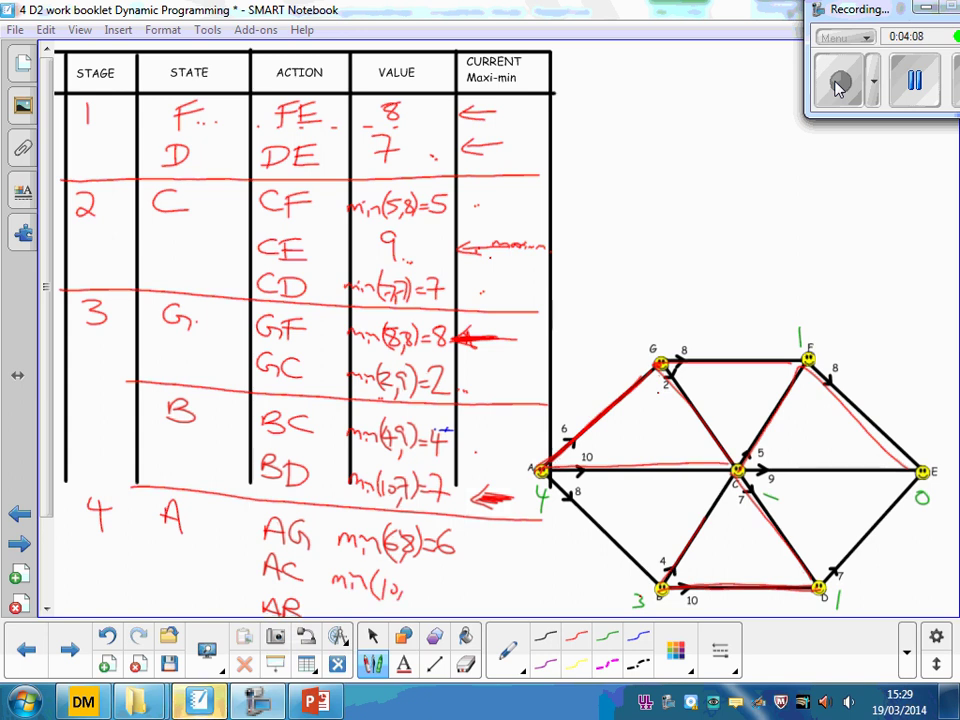
pyautogui.click(287, 240)
pyautogui.click(193, 232)
pyautogui.moveTo(403, 580)
pyautogui.mouseDown()
pyautogui.moveTo(408, 597)
pyautogui.moveTo(435, 588)
pyautogui.mouseUp()
pyautogui.moveTo(424, 594); pyautogui.dragTo(435, 594)
pyautogui.moveTo(446, 574); pyautogui.dragTo(452, 598)
pyautogui.moveTo(322, 616); pyautogui.dragTo(342, 620)
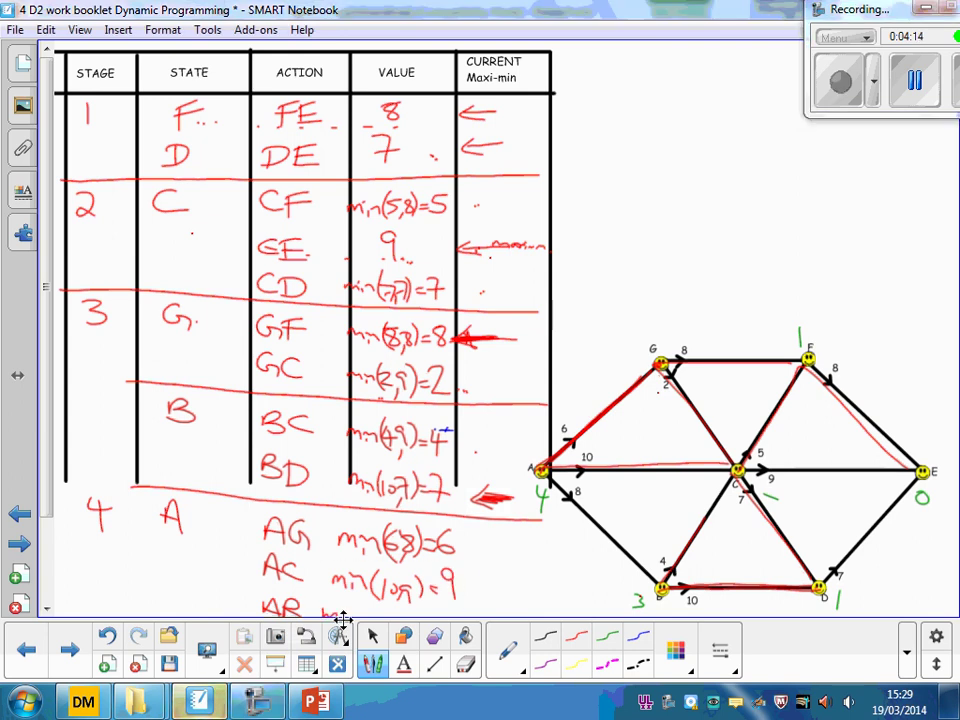
# - Write AB's value min(8,7)=7 beside the table
pyautogui.click(342, 620)
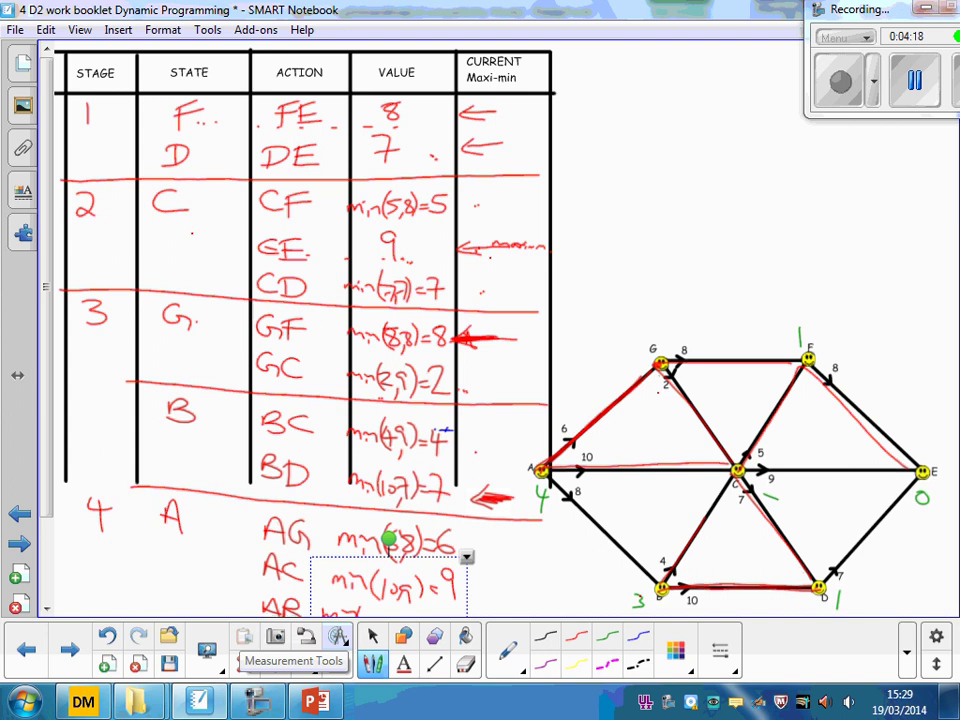
pyautogui.moveTo(484, 614)
pyautogui.mouseDown()
pyautogui.moveTo(489, 604)
pyautogui.moveTo(518, 618)
pyautogui.mouseUp()
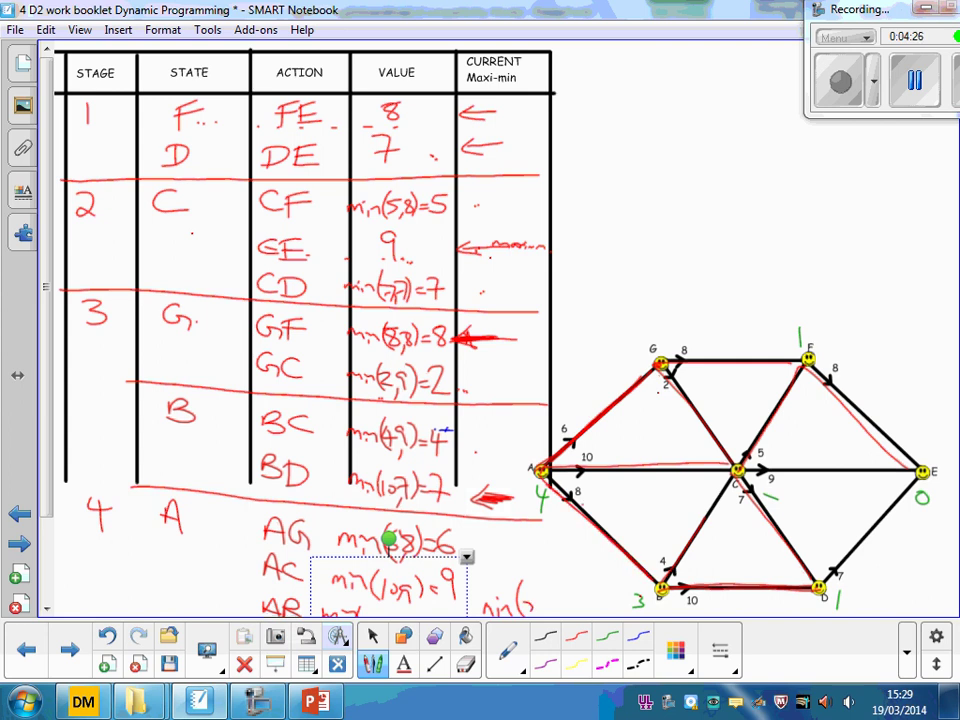
pyautogui.moveTo(529, 597); pyautogui.dragTo(523, 605)
pyautogui.moveTo(534, 603); pyautogui.dragTo(532, 608)
pyautogui.moveTo(541, 597); pyautogui.dragTo(547, 611)
pyautogui.moveTo(555, 594)
pyautogui.mouseDown()
pyautogui.moveTo(556, 612)
pyautogui.moveTo(572, 600)
pyautogui.mouseUp()
pyautogui.moveTo(563, 606); pyautogui.dragTo(585, 617)
# - Draw a blue arrow at AC's 9 and start writing 'Maximin' to the right
pyautogui.click(372, 636)
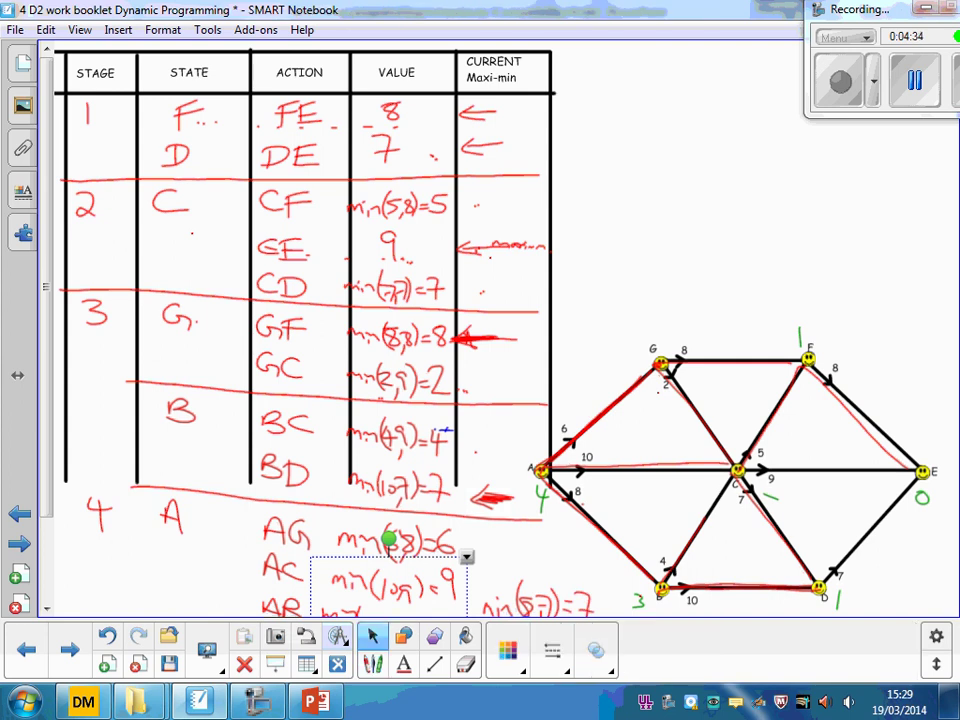
pyautogui.click(372, 664)
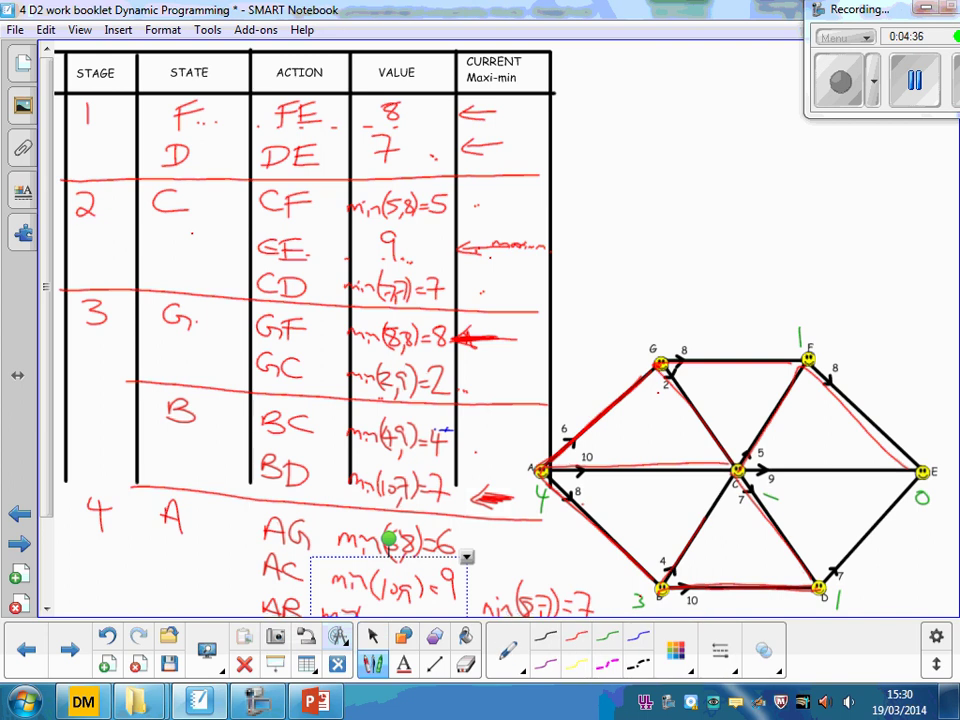
pyautogui.moveTo(508, 576); pyautogui.dragTo(467, 604)
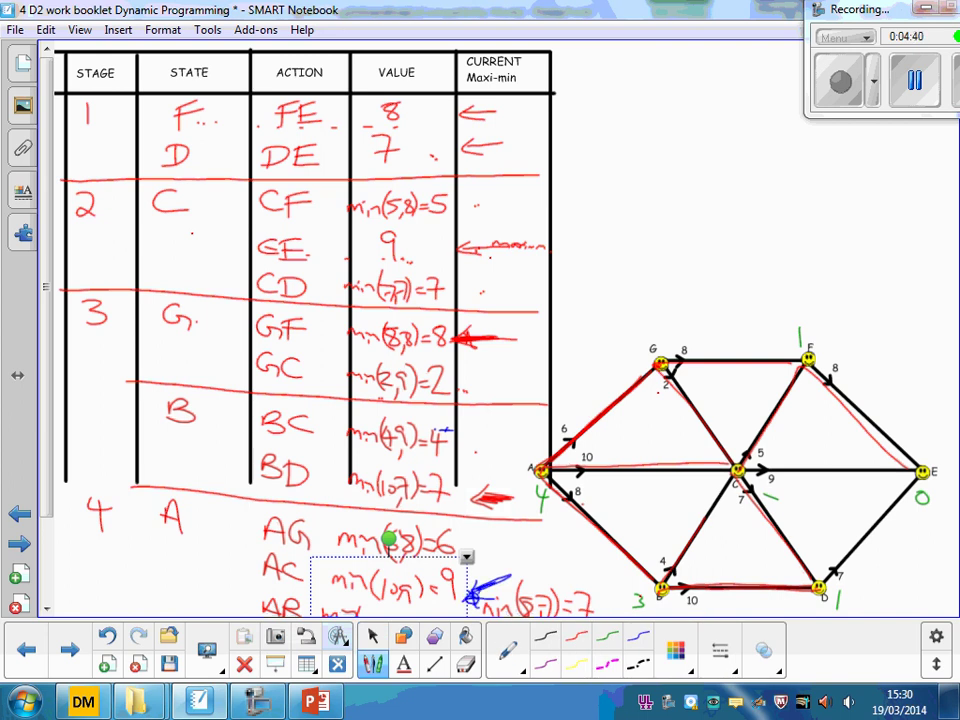
pyautogui.moveTo(594, 174)
pyautogui.mouseDown()
pyautogui.moveTo(622, 162)
pyautogui.moveTo(670, 165)
pyautogui.mouseUp()
pyautogui.moveTo(669, 150)
pyautogui.mouseDown()
pyautogui.moveTo(655, 166)
pyautogui.moveTo(736, 164)
pyautogui.moveTo(756, 147)
pyautogui.mouseUp()
# - Complete the heading as 'Maximin=9'
pyautogui.click(782, 131)
pyautogui.moveTo(740, 155); pyautogui.dragTo(778, 156)
pyautogui.click(792, 150)
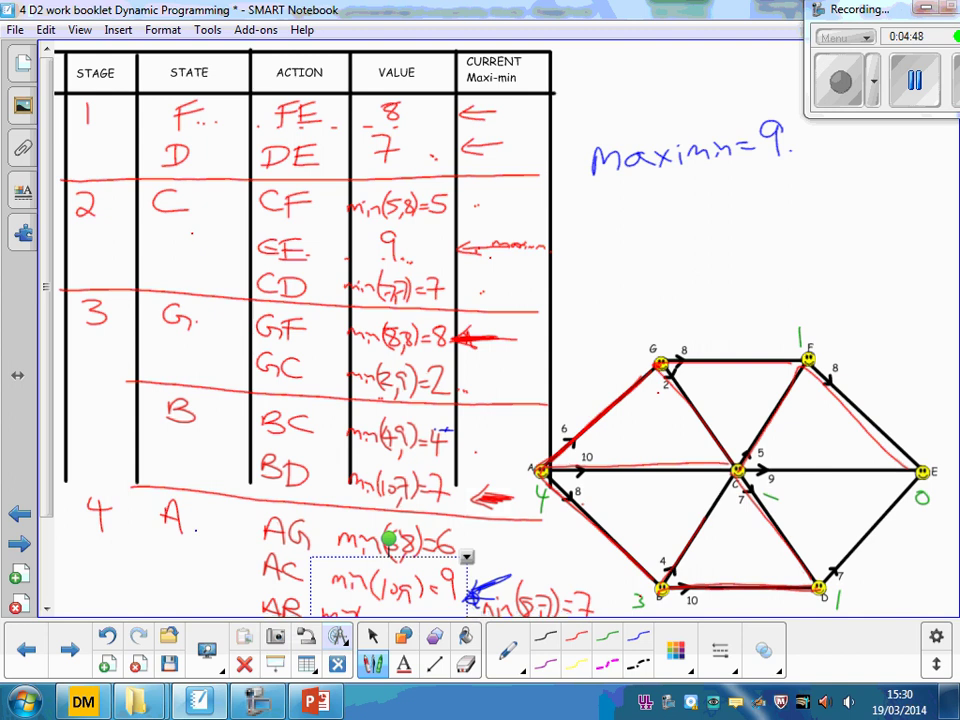
# - Write route ACE below it and trace A to C to E in blue on the network
pyautogui.moveTo(606, 237)
pyautogui.mouseDown()
pyautogui.moveTo(634, 236)
pyautogui.moveTo(631, 221)
pyautogui.mouseUp()
pyautogui.moveTo(675, 210)
pyautogui.mouseDown()
pyautogui.moveTo(675, 230)
pyautogui.moveTo(690, 232)
pyautogui.mouseUp()
pyautogui.moveTo(690, 192)
pyautogui.mouseDown()
pyautogui.moveTo(722, 191)
pyautogui.moveTo(718, 211)
pyautogui.mouseUp()
pyautogui.moveTo(692, 231); pyautogui.dragTo(728, 230)
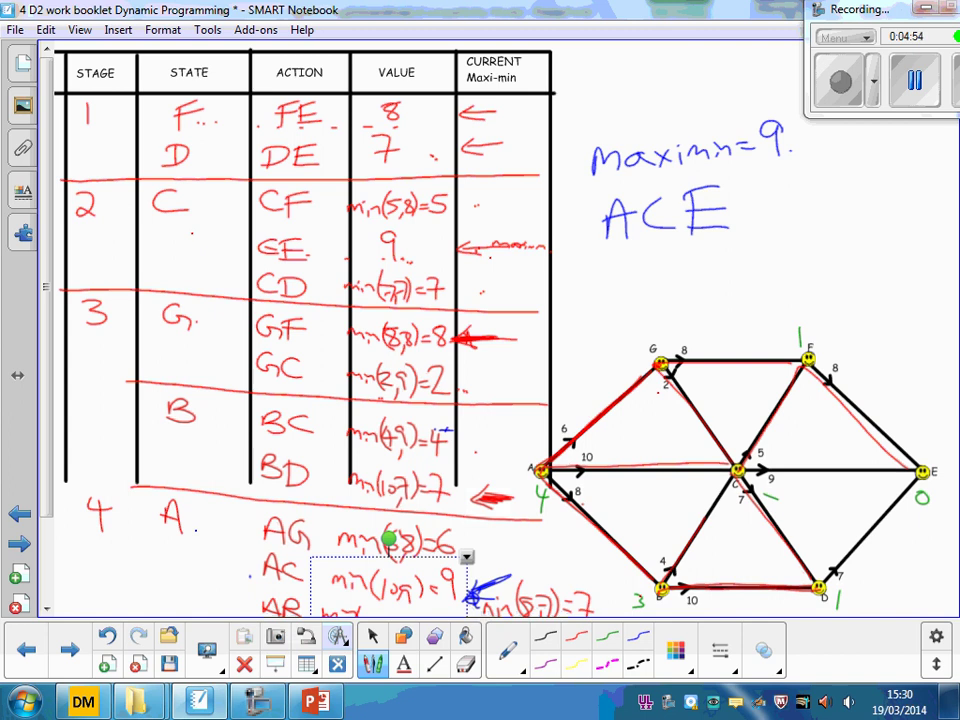
pyautogui.moveTo(550, 471); pyautogui.dragTo(900, 466)
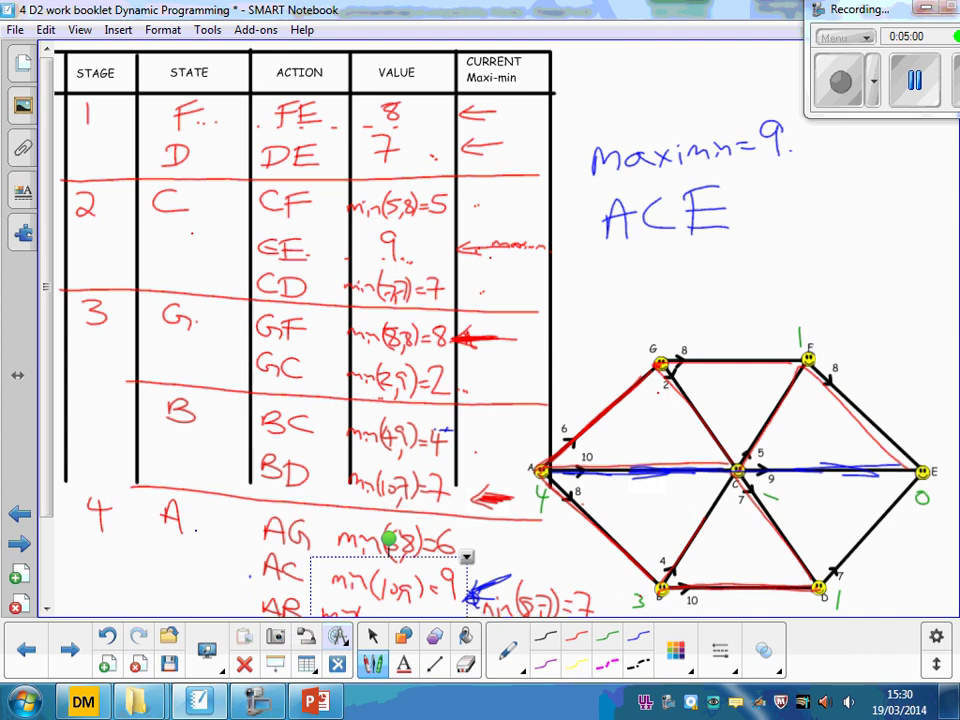